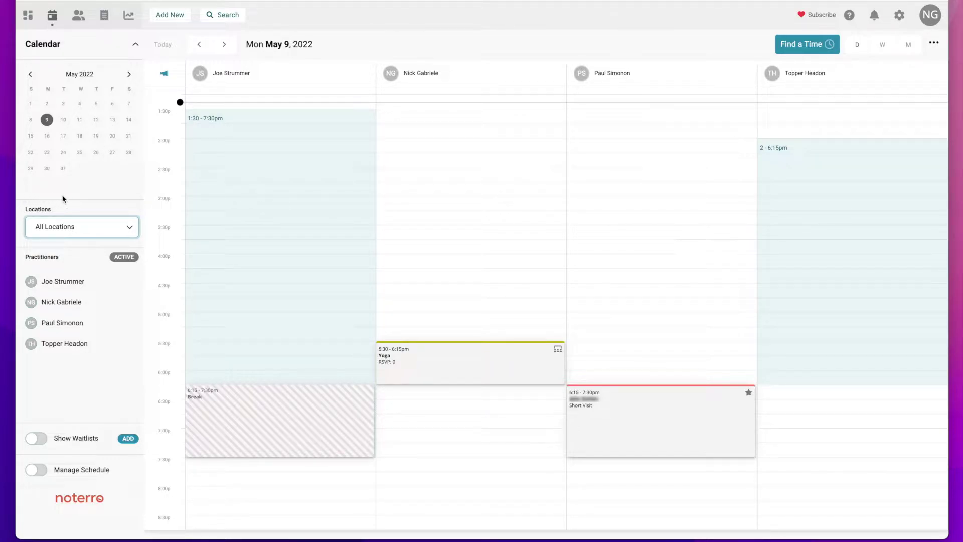
Collapse and re-expand the mini month calendar, keeping All Locations selected
click(135, 45)
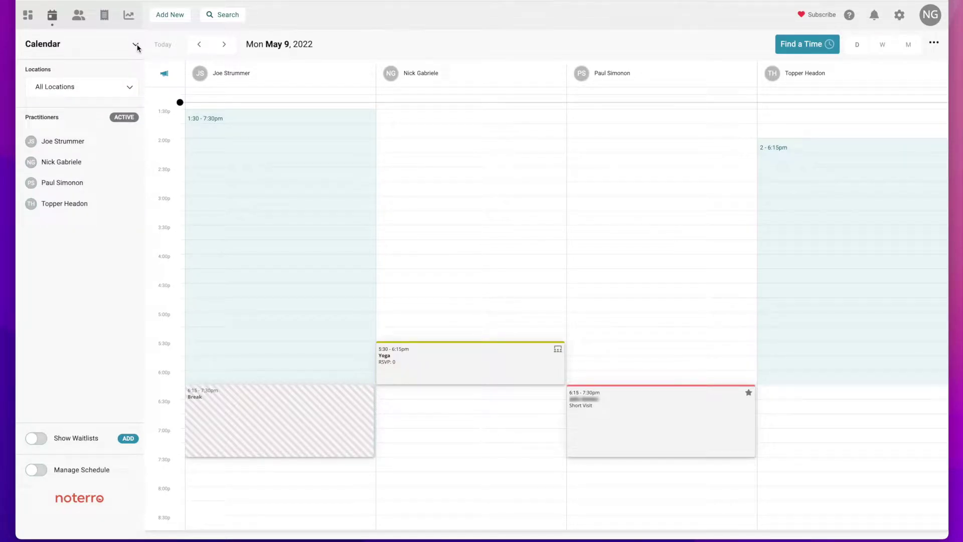
click(136, 45)
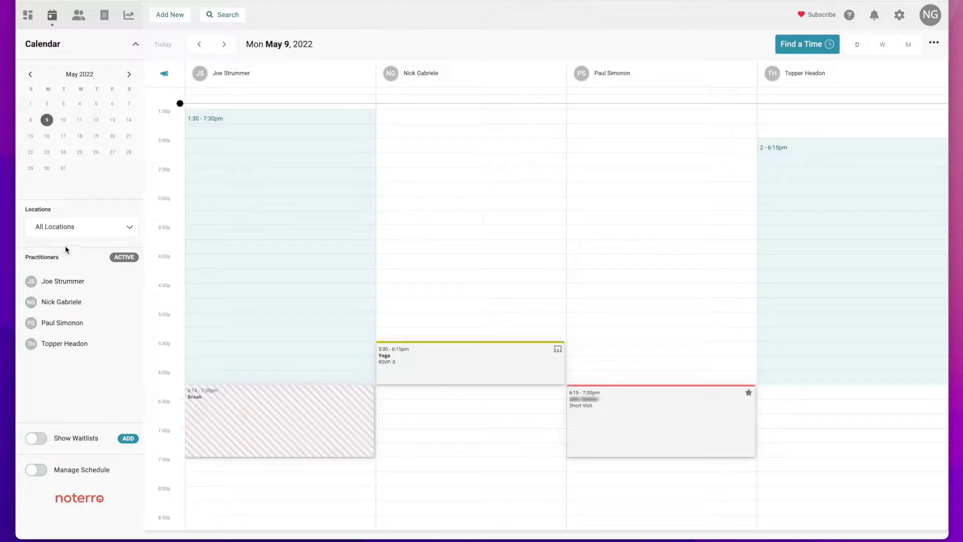
click(90, 230)
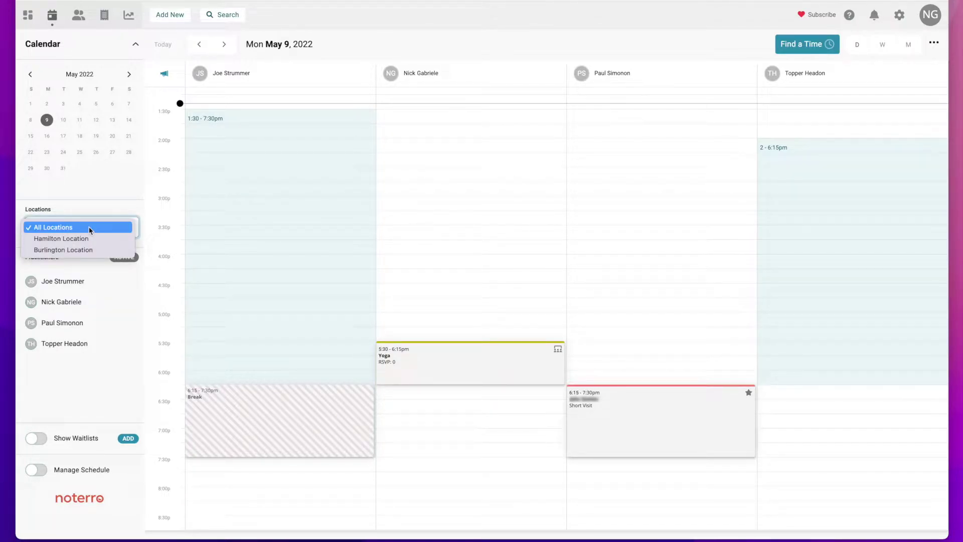
click(90, 228)
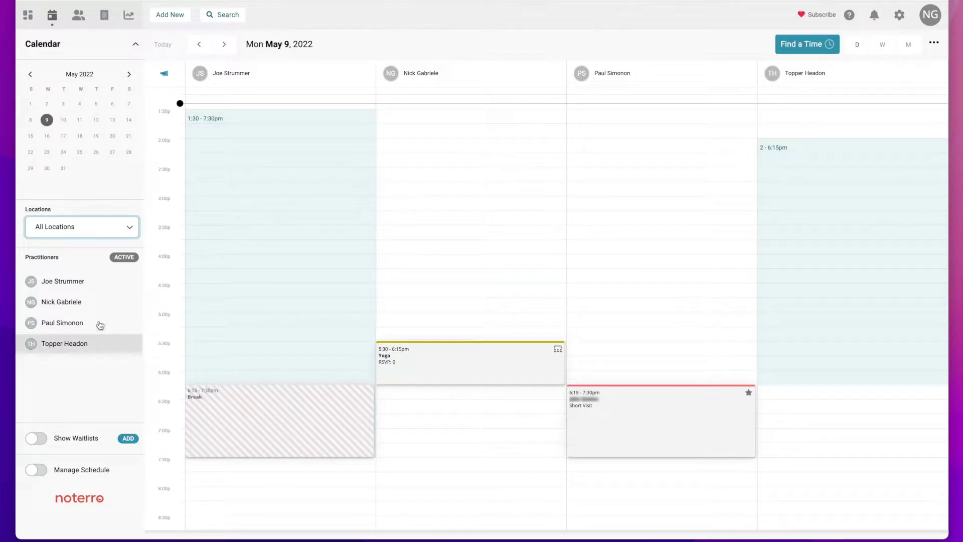
Try a single practitioner's schedule, clear the filter, and switch ACTIVE to EVERYONE
click(65, 287)
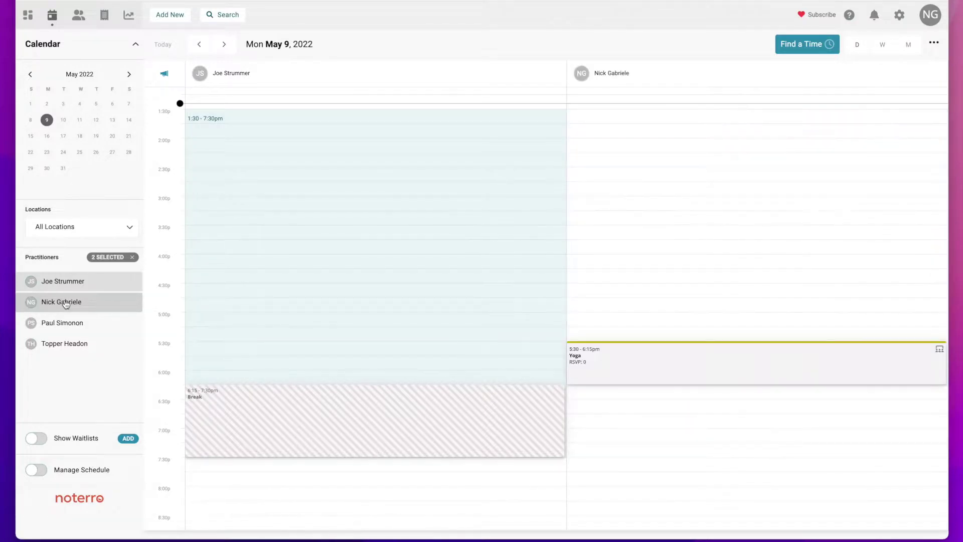
click(132, 257)
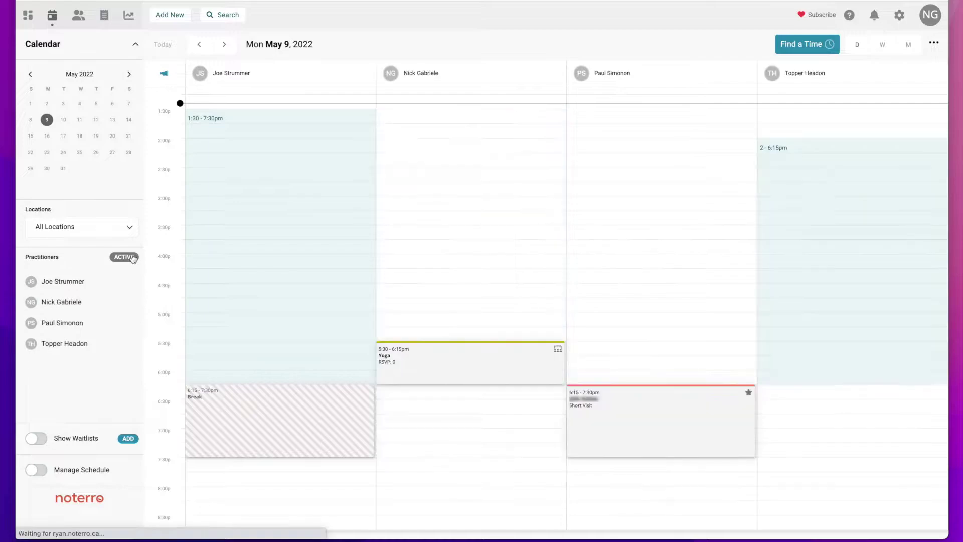
click(126, 260)
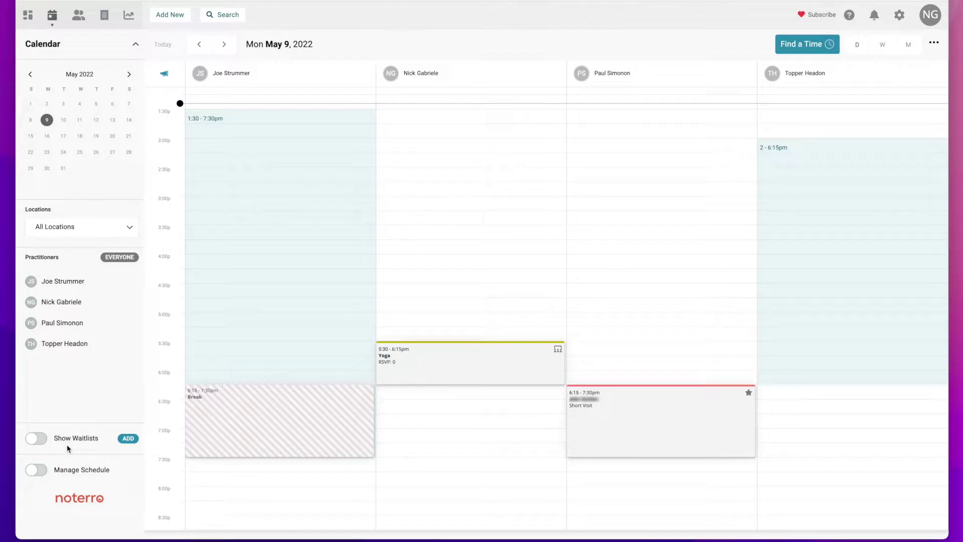
Turn on Show Waitlists and review a matched patient's waitlist details
click(35, 438)
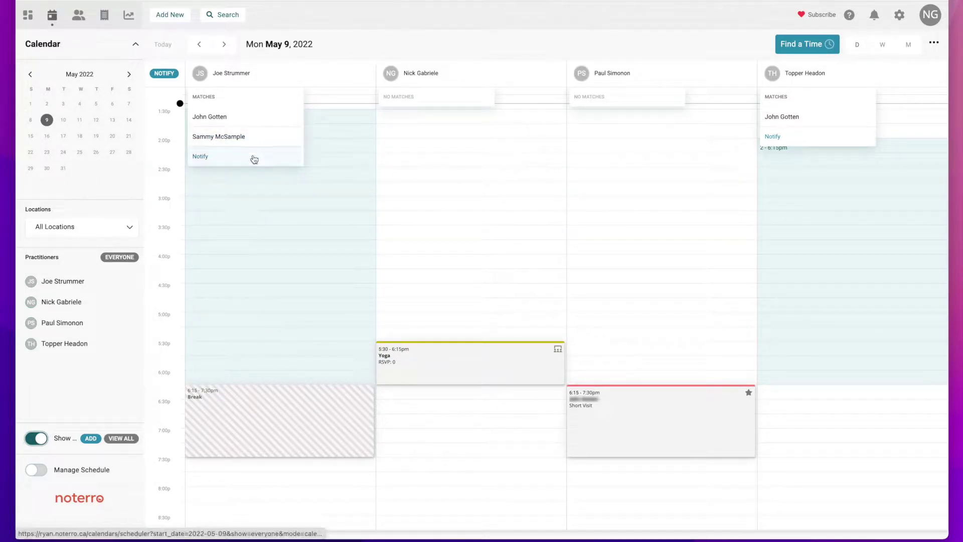
click(224, 140)
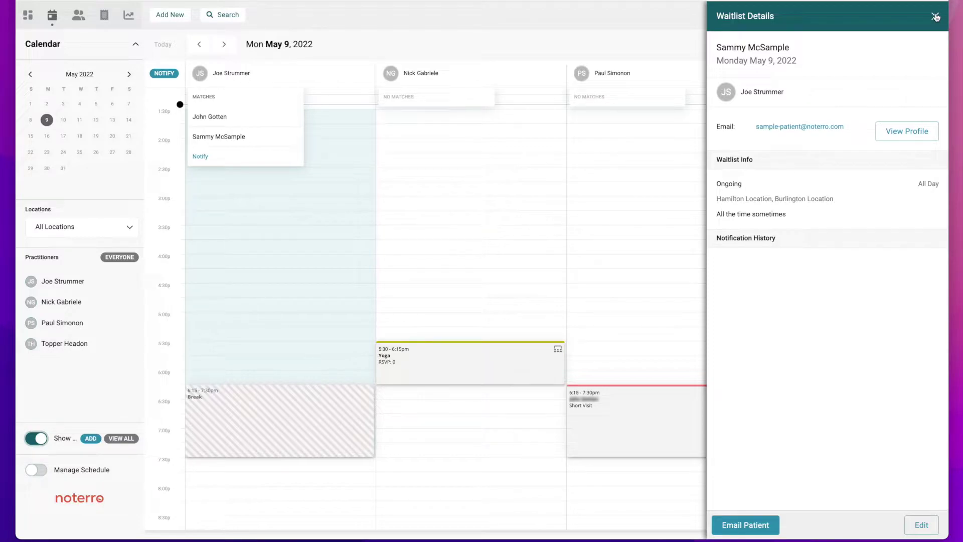
click(935, 17)
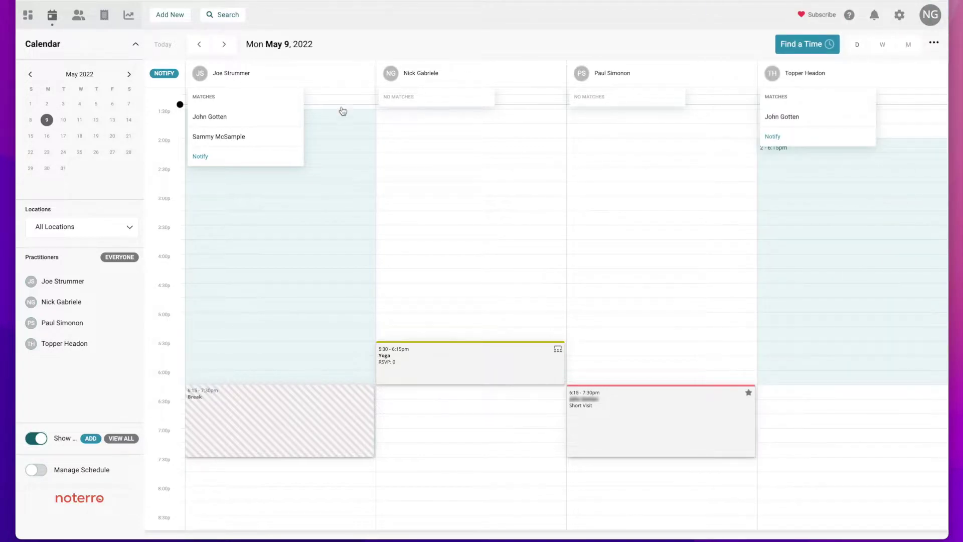
Preview the Notify panel without sending, then start a new waitlist entry
click(201, 157)
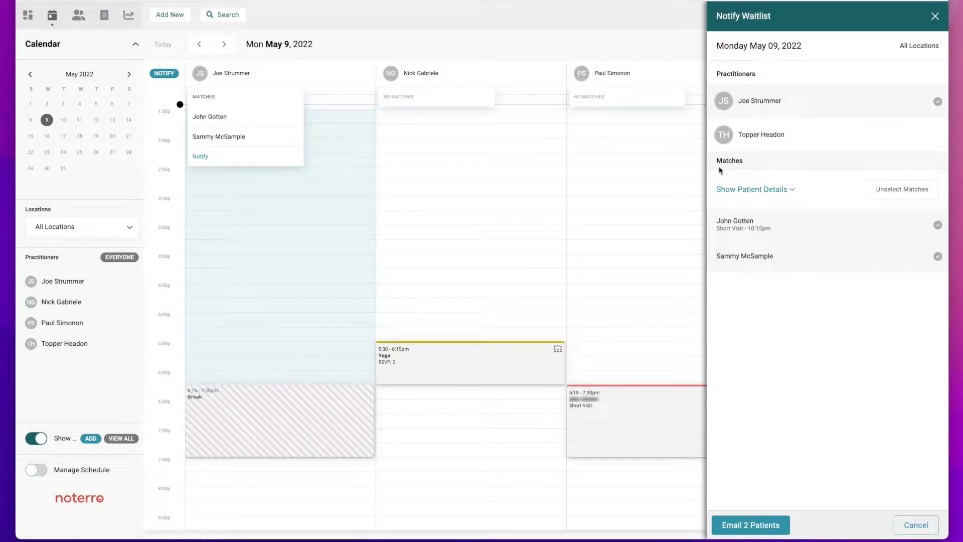
click(934, 19)
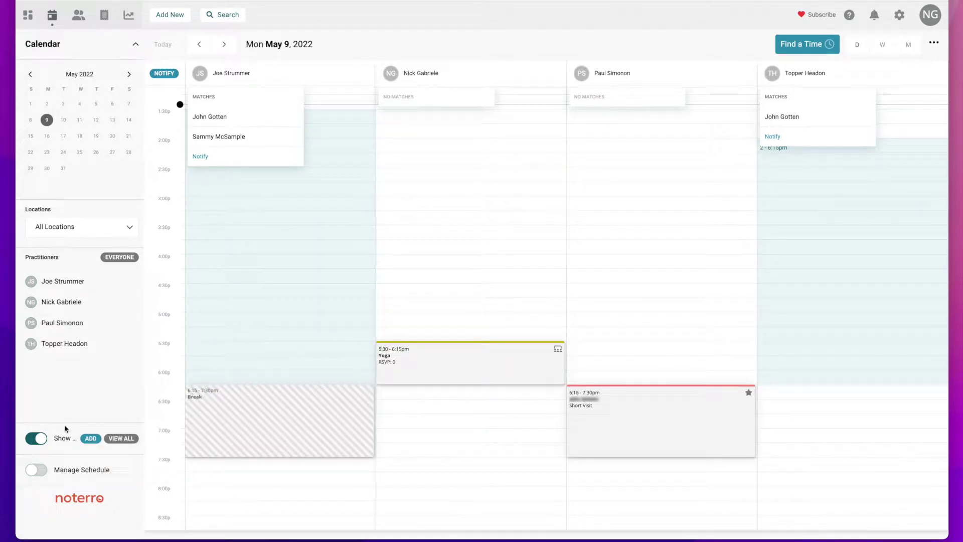
click(91, 438)
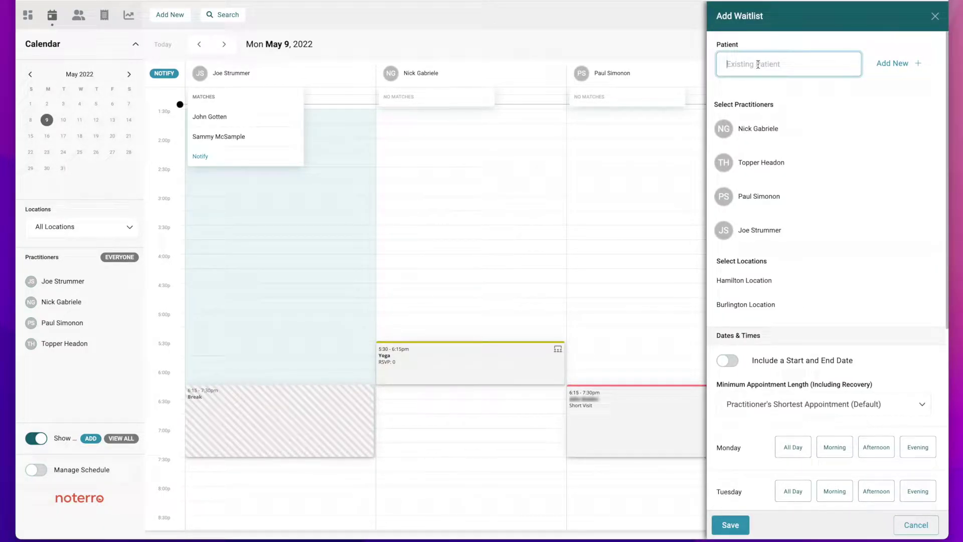
Select the patient, assign one practitioner, and limit the entry to Burlington Location
text(j)
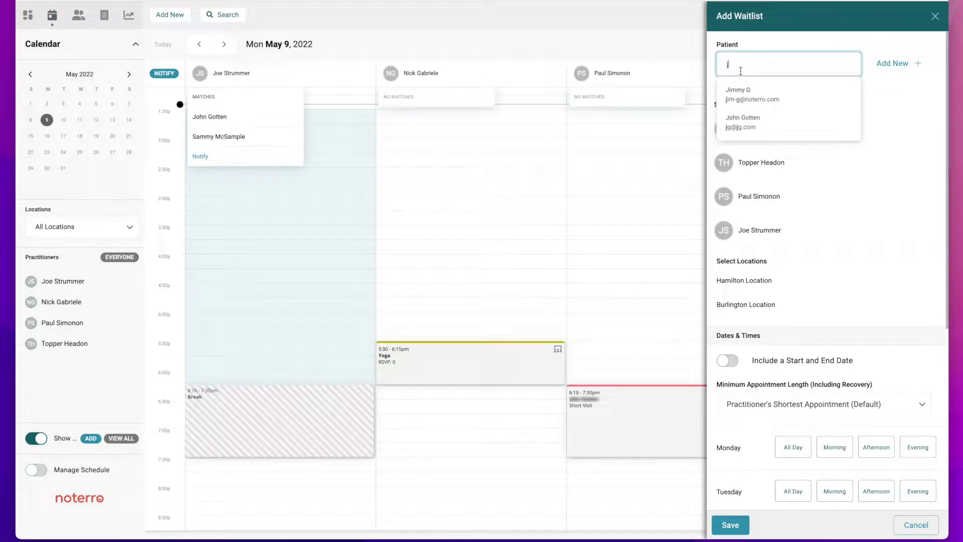
click(735, 92)
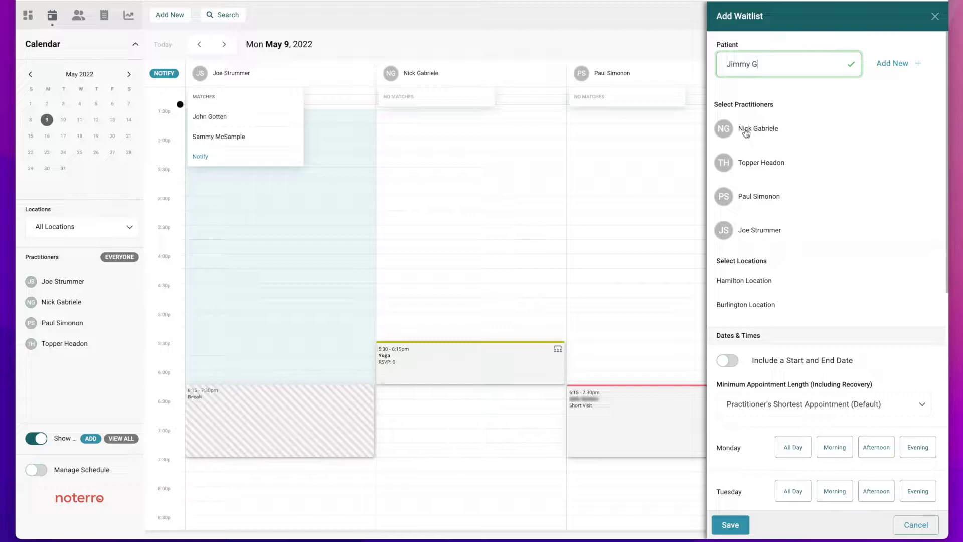
click(745, 196)
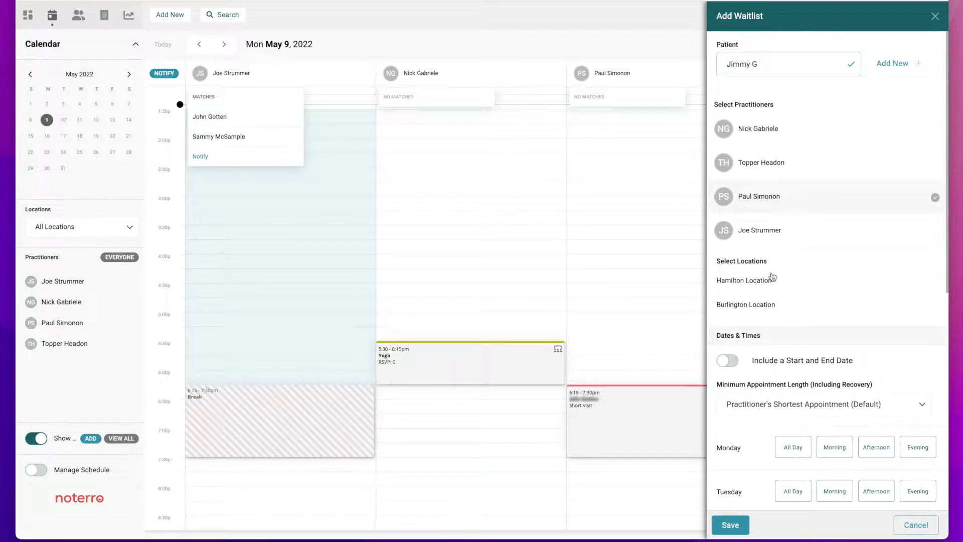
click(735, 305)
scroll(818, 303, down, 2)
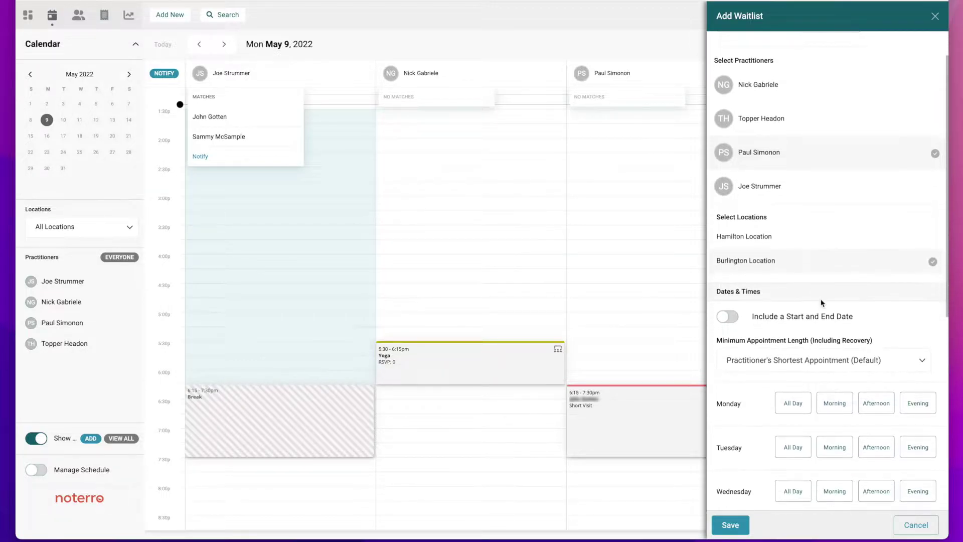
scroll(822, 302, down, 2)
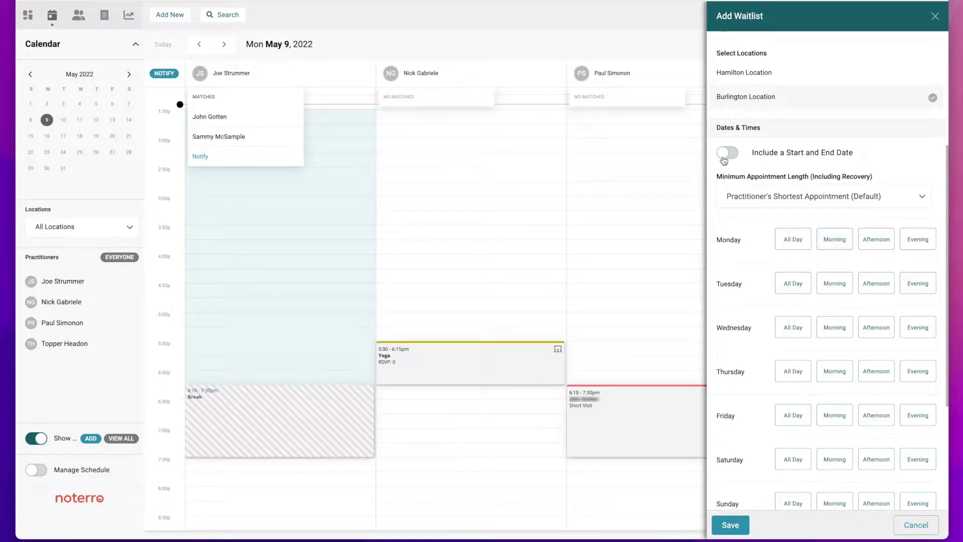
With no date range and the default appointment length, mark Wednesday Afternoon and Evening, and save
click(725, 155)
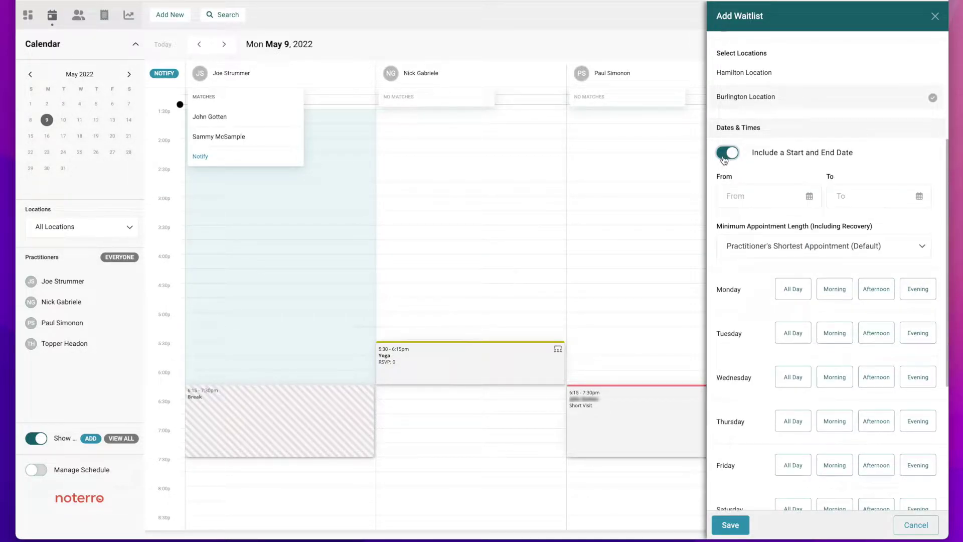
click(738, 198)
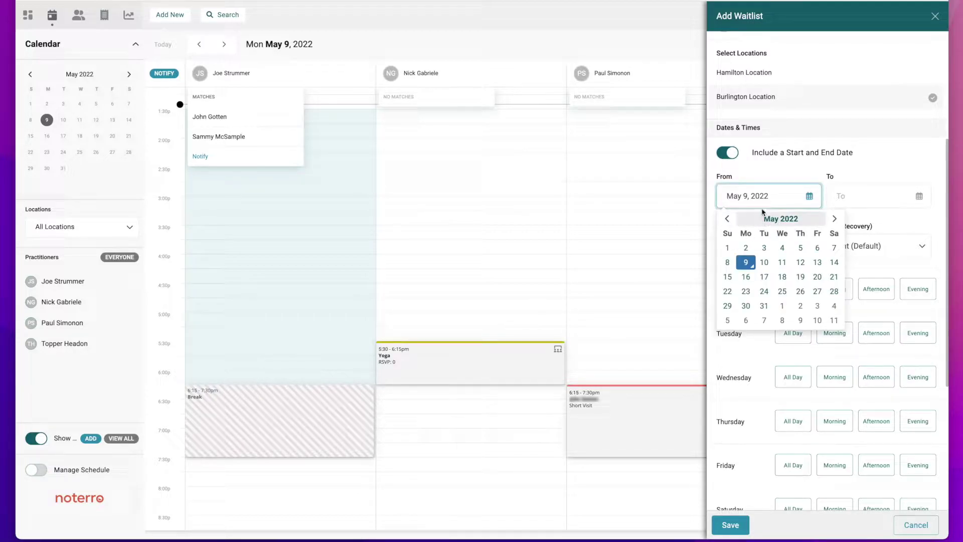
click(728, 153)
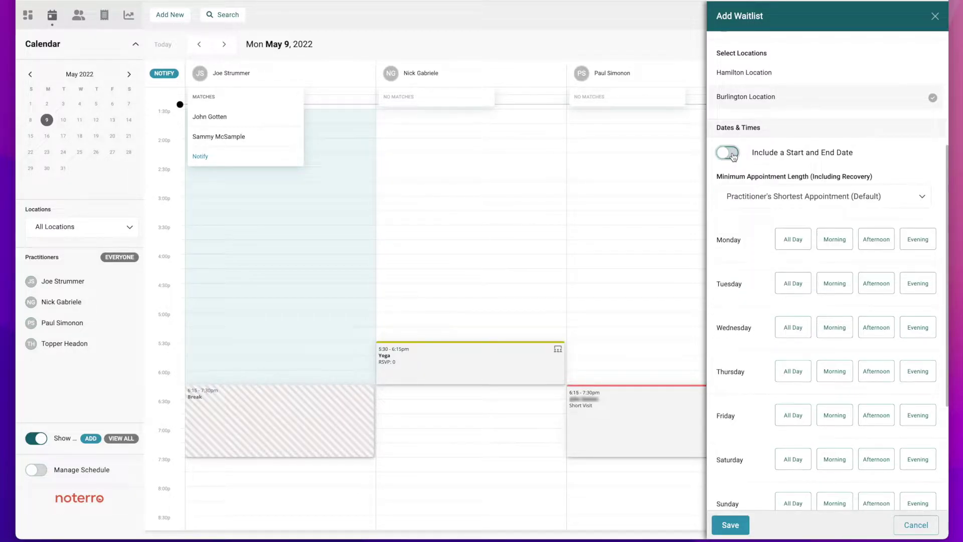
click(774, 199)
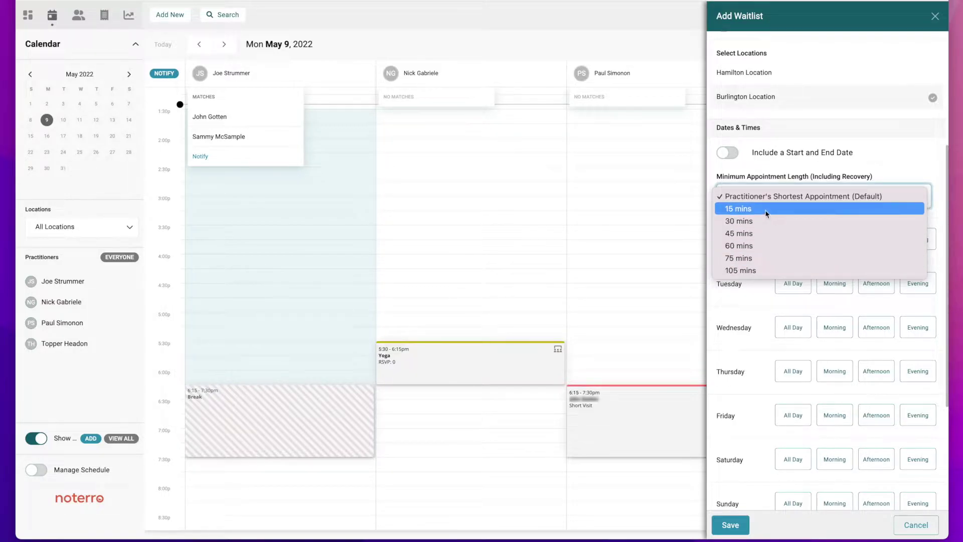
click(902, 169)
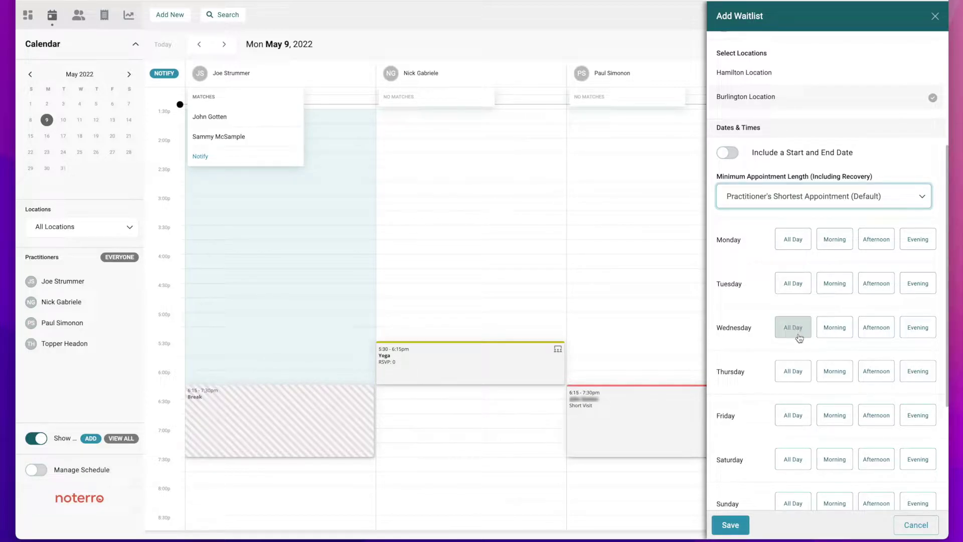
click(877, 332)
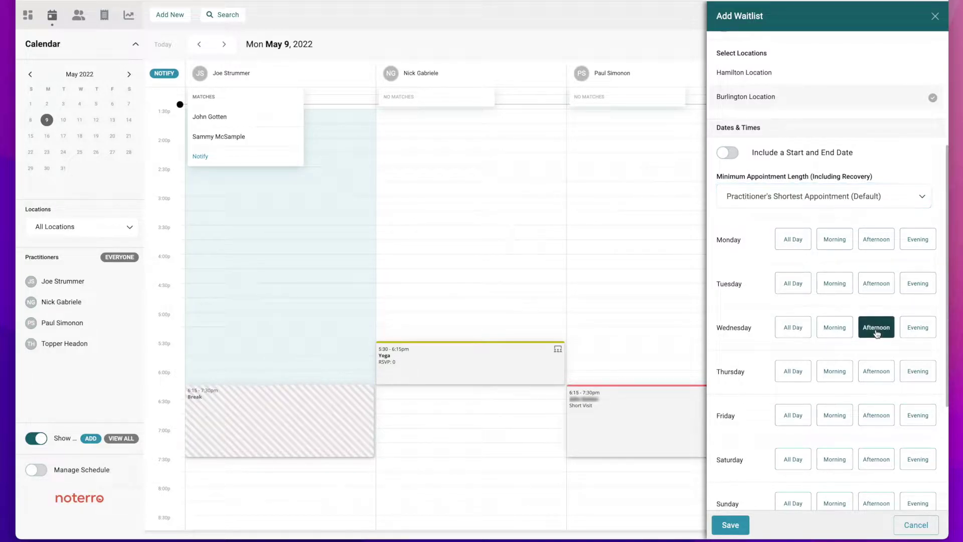
click(918, 330)
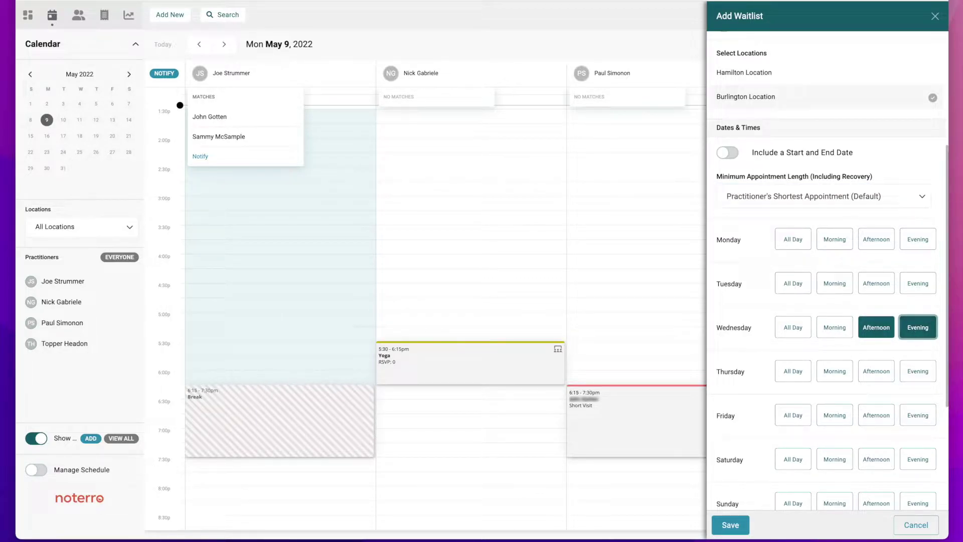
click(730, 525)
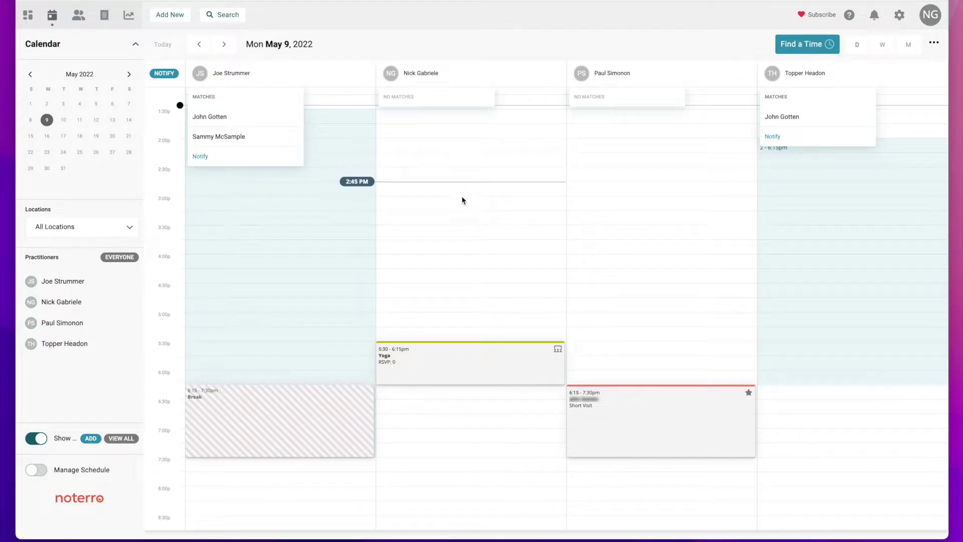
View all waitlist entries, close the details panel, and switch off Show Waitlists
click(120, 439)
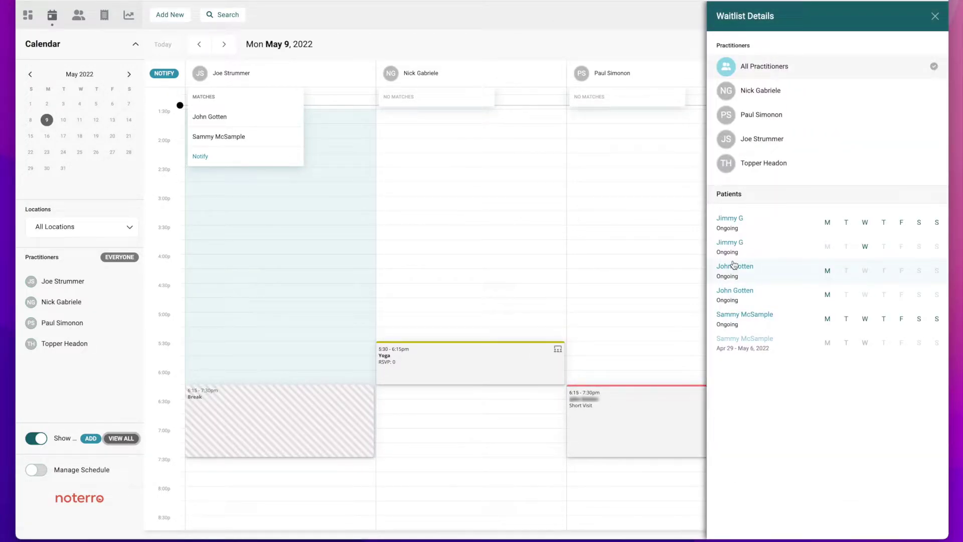
click(935, 16)
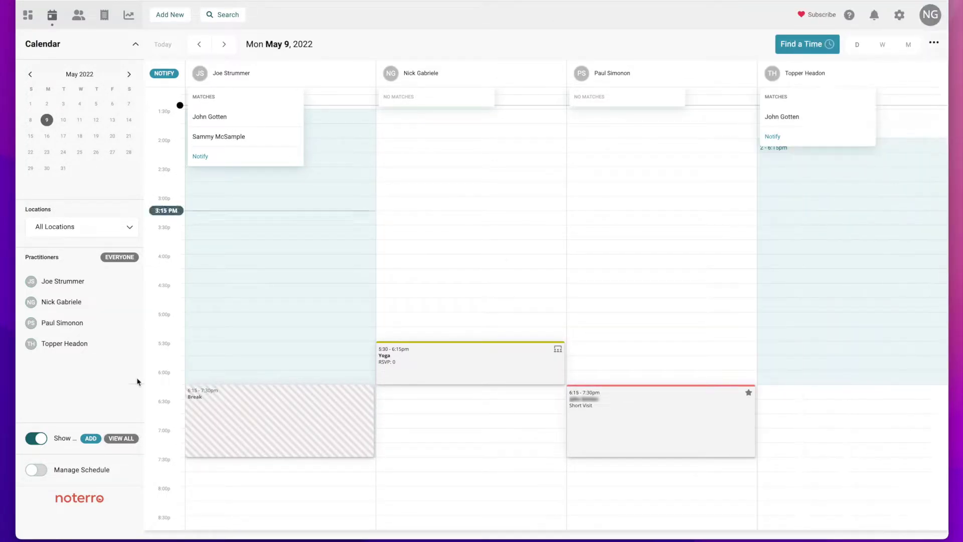
click(37, 439)
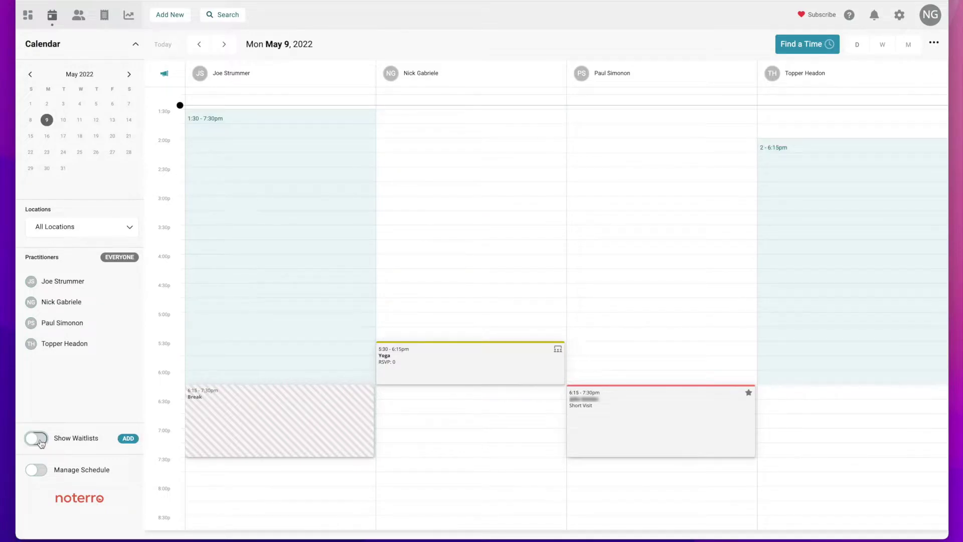
Turn on Manage Schedule, inspect the break, and drag a new availability in the second practitioner's column
click(33, 470)
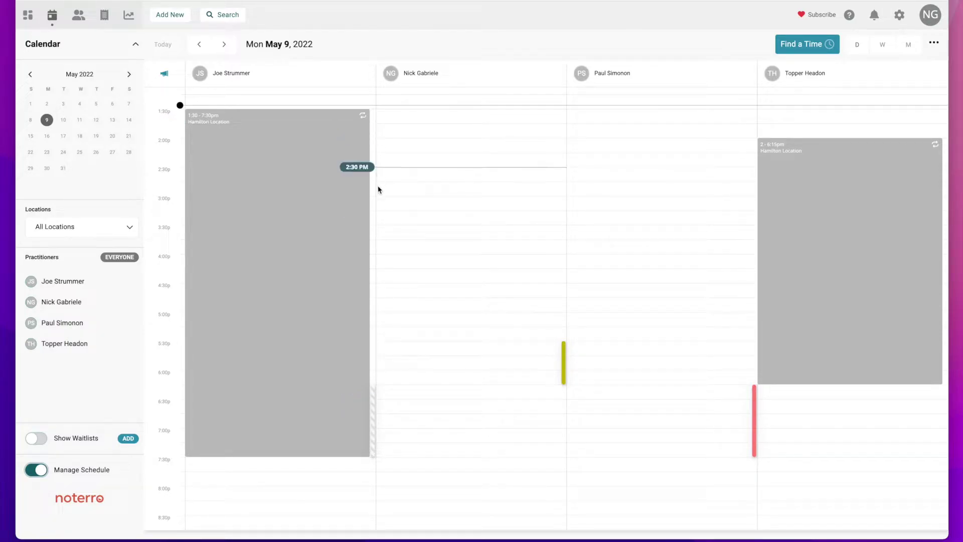
click(375, 427)
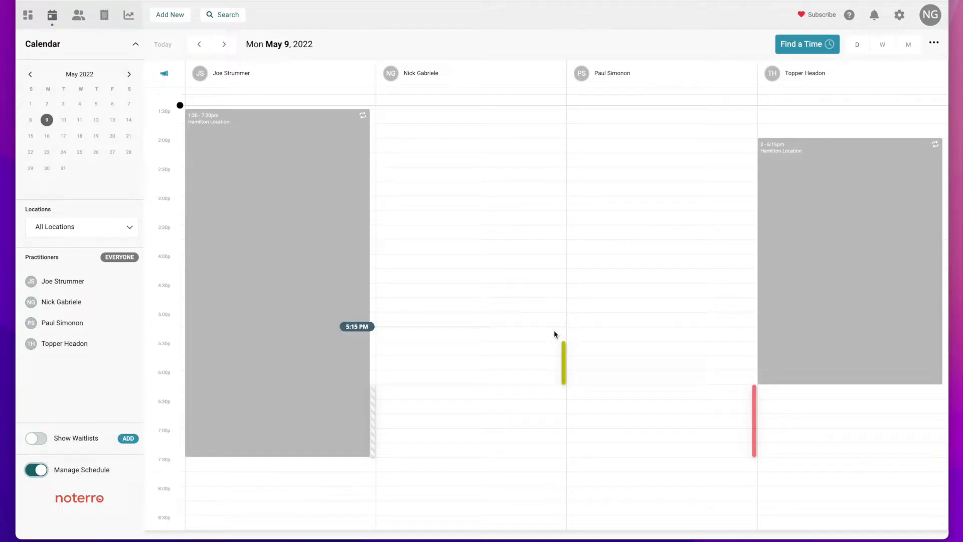
drag(452, 110, 450, 450)
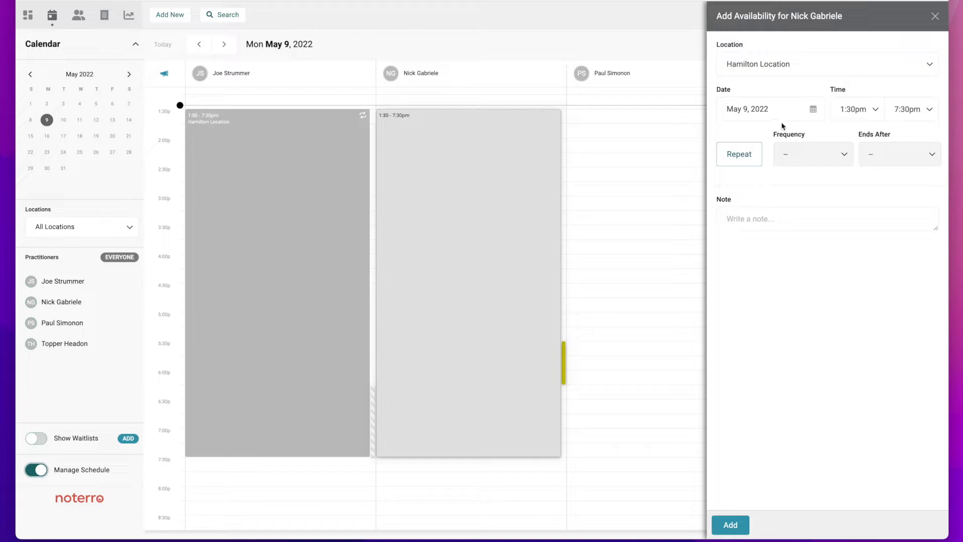
Set the Hamilton availability to end at 8:00pm, repeat weekly for 9 occurrences, and add it
click(914, 117)
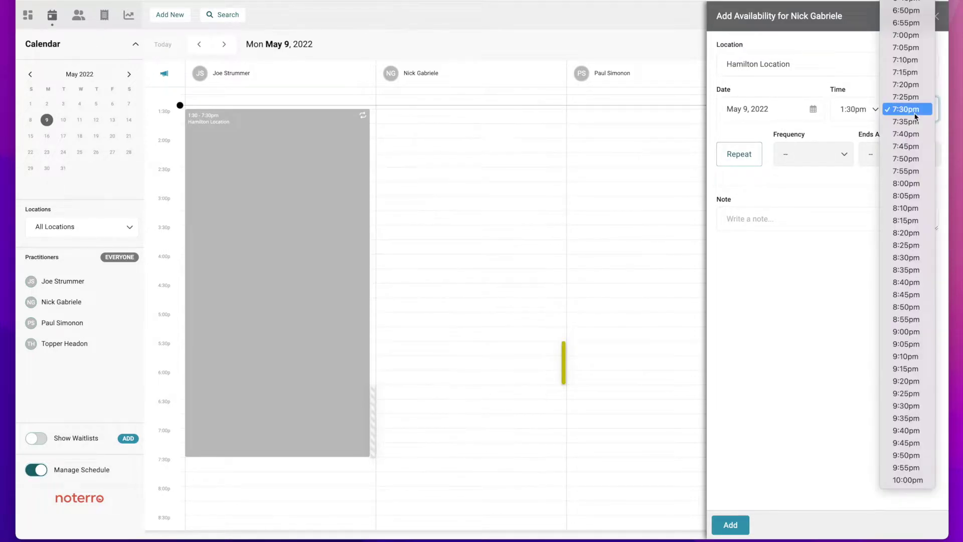
click(907, 183)
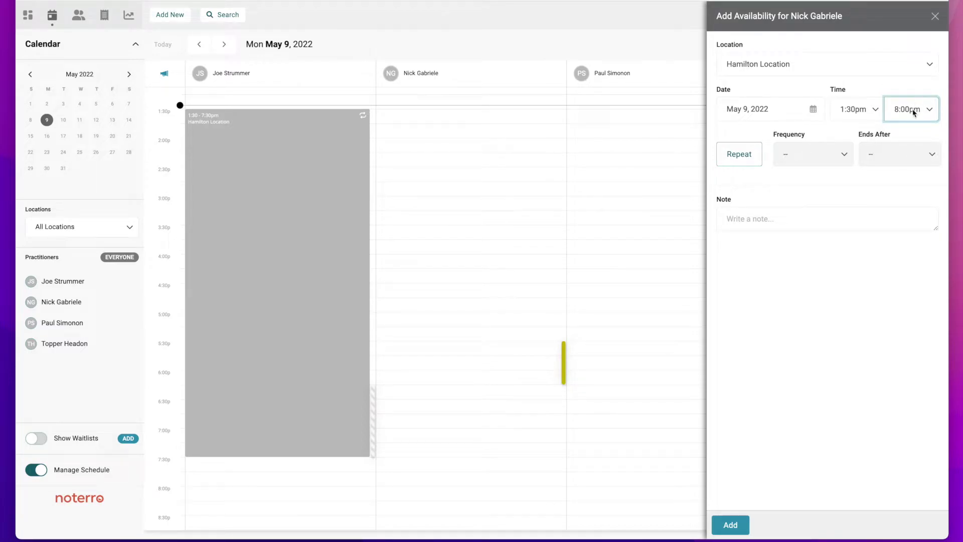
click(723, 161)
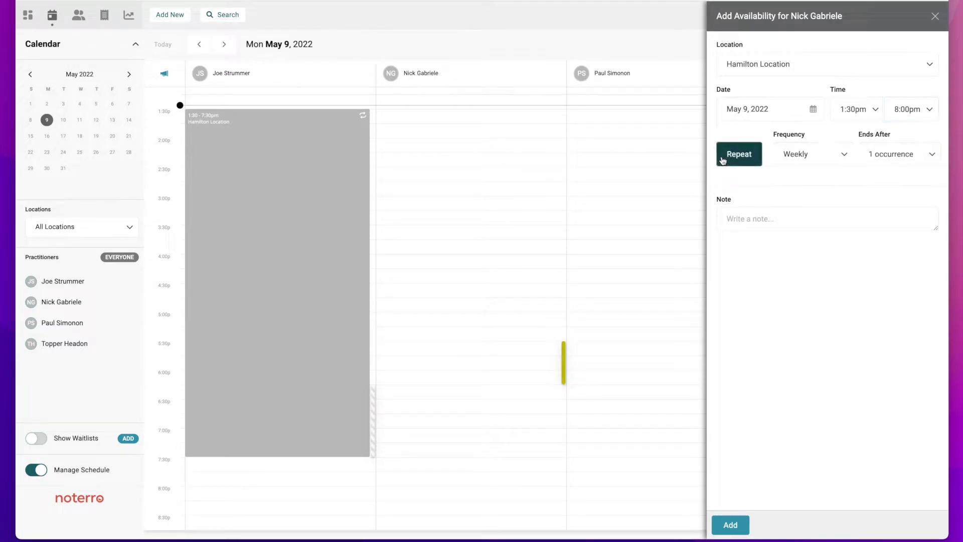
click(895, 156)
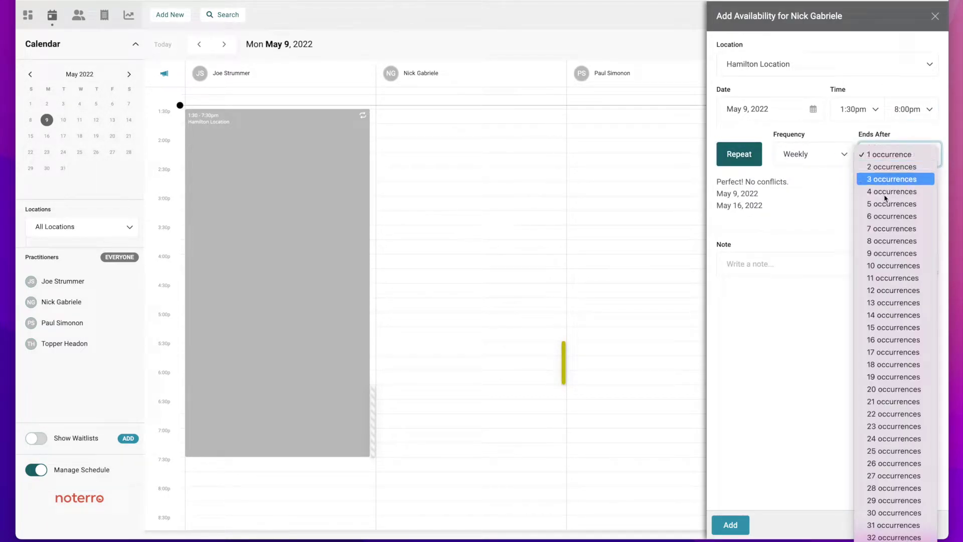
click(878, 254)
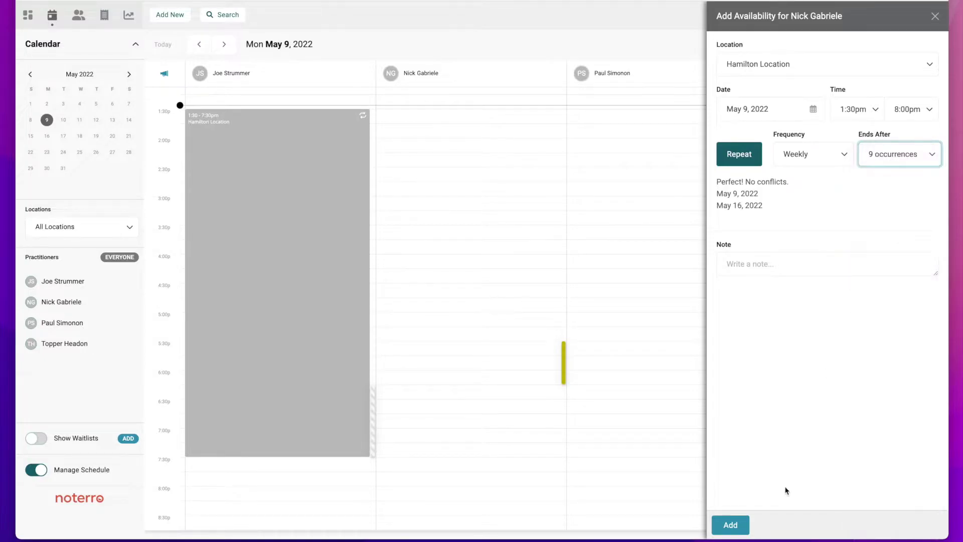
click(730, 525)
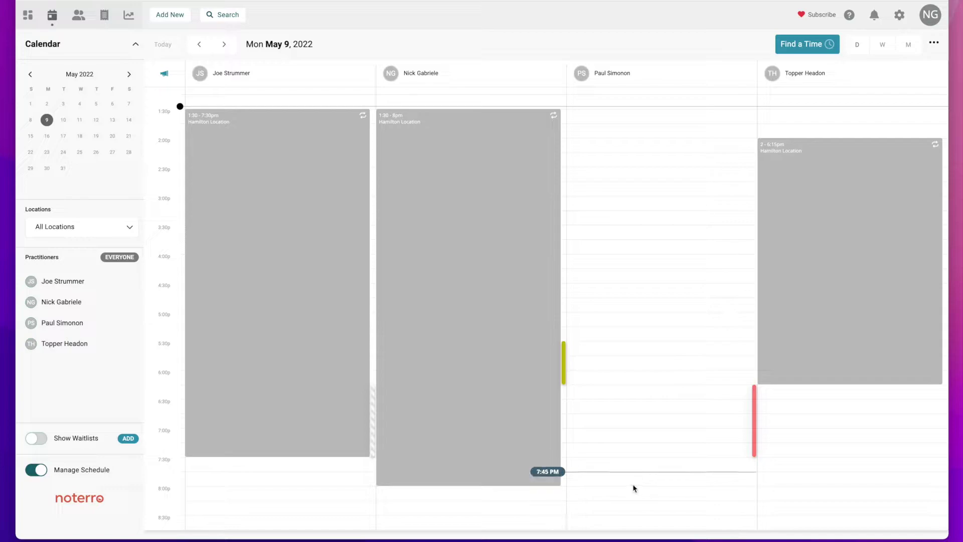
Shorten the 1:30–8pm availability to end at 4:45pm for following weeks, then exit Manage Schedule
click(479, 481)
click(480, 492)
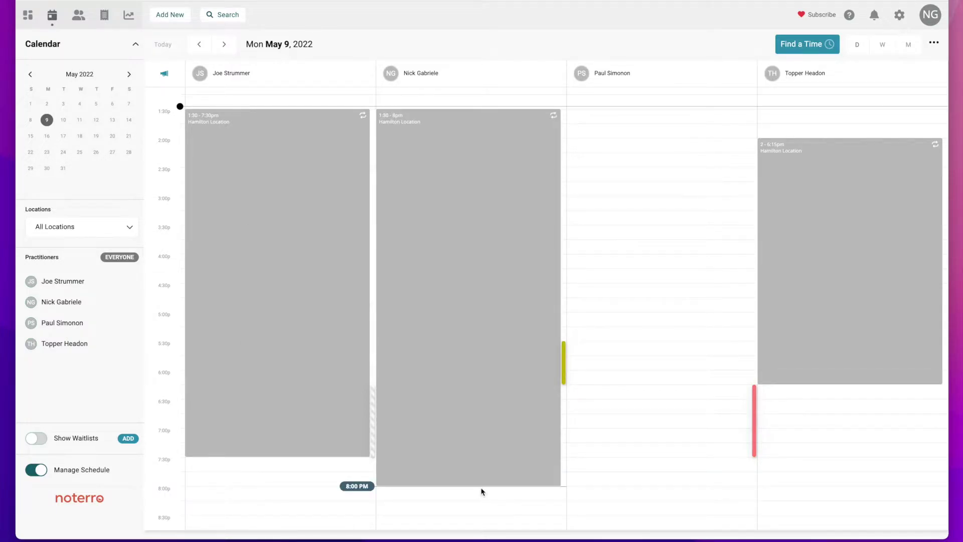
drag(481, 473, 475, 299)
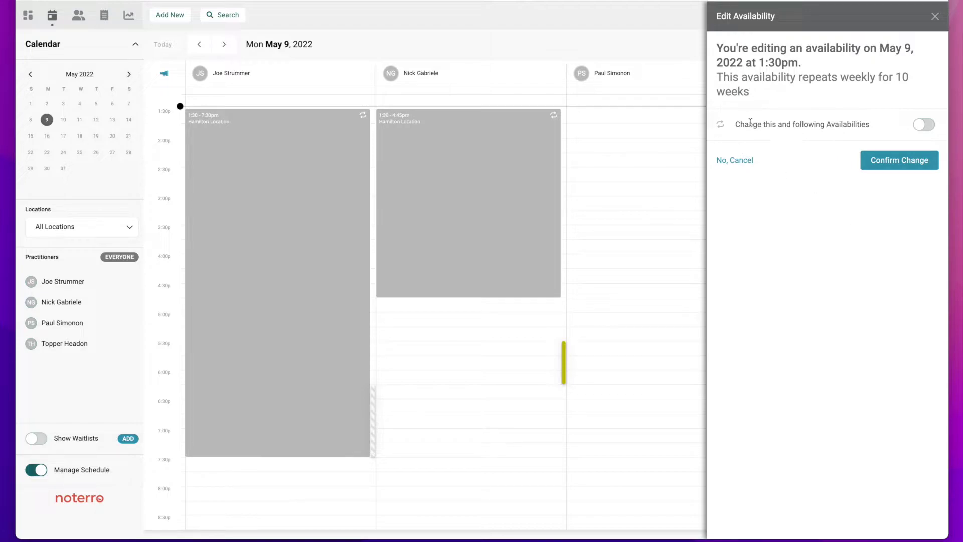
click(922, 126)
click(893, 161)
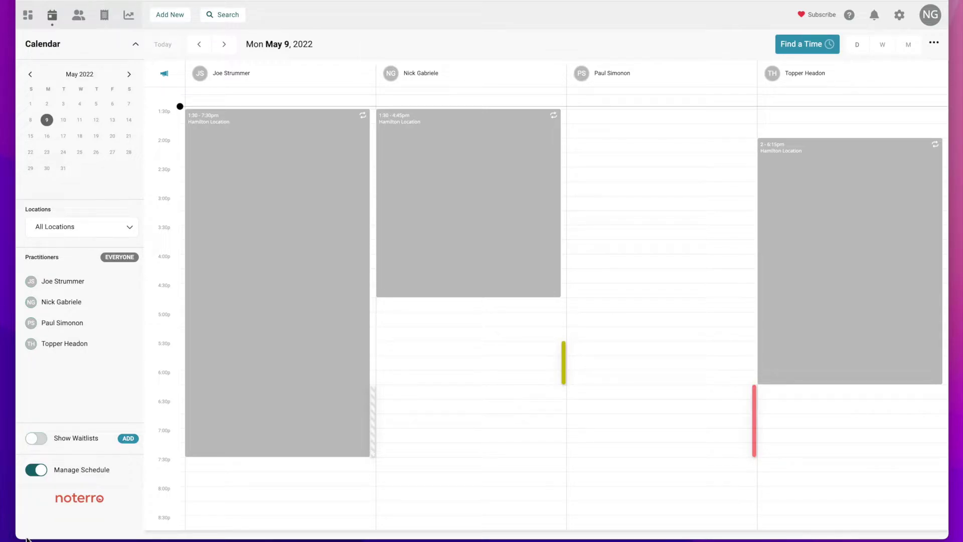
click(42, 470)
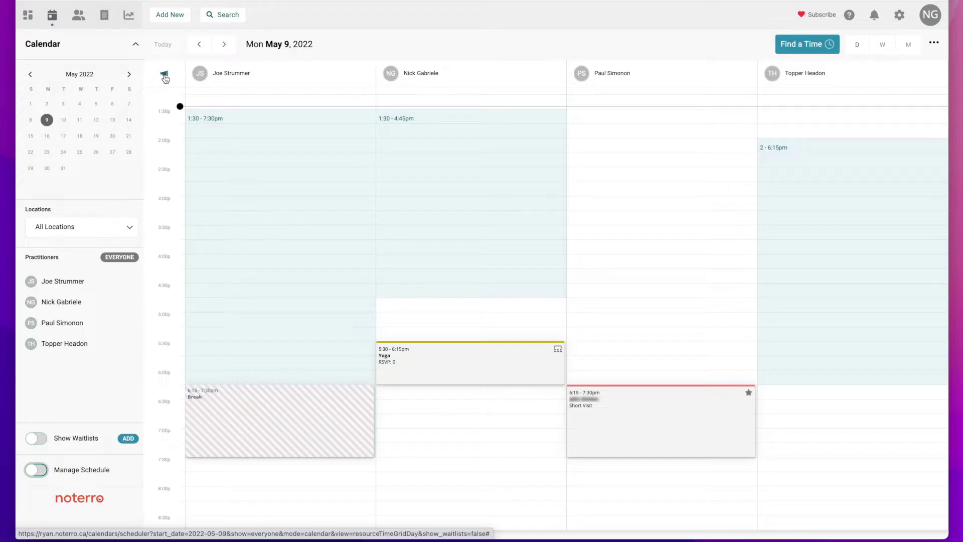
Generate a fresh 'Monday appointments available | May 9' promotion twice, review the Share buttons, and close
click(165, 76)
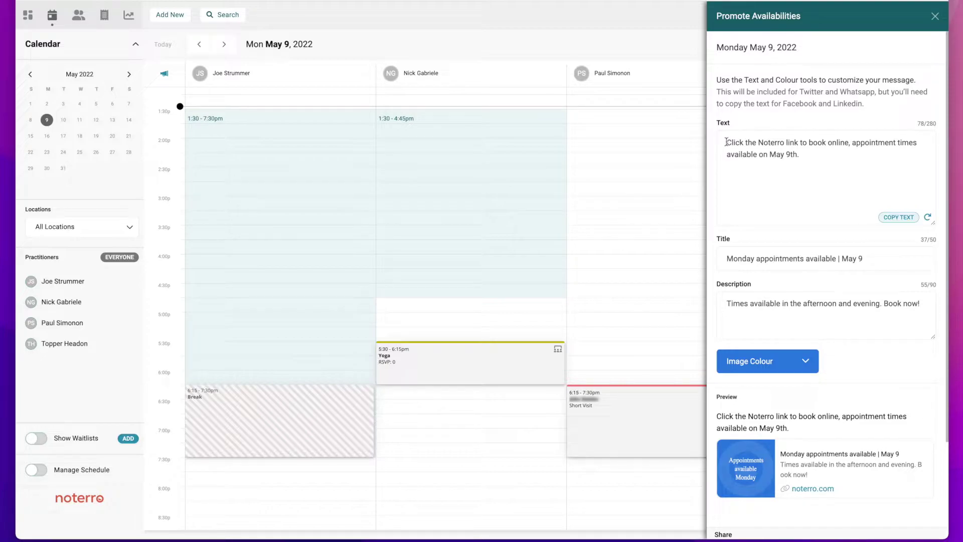
click(928, 220)
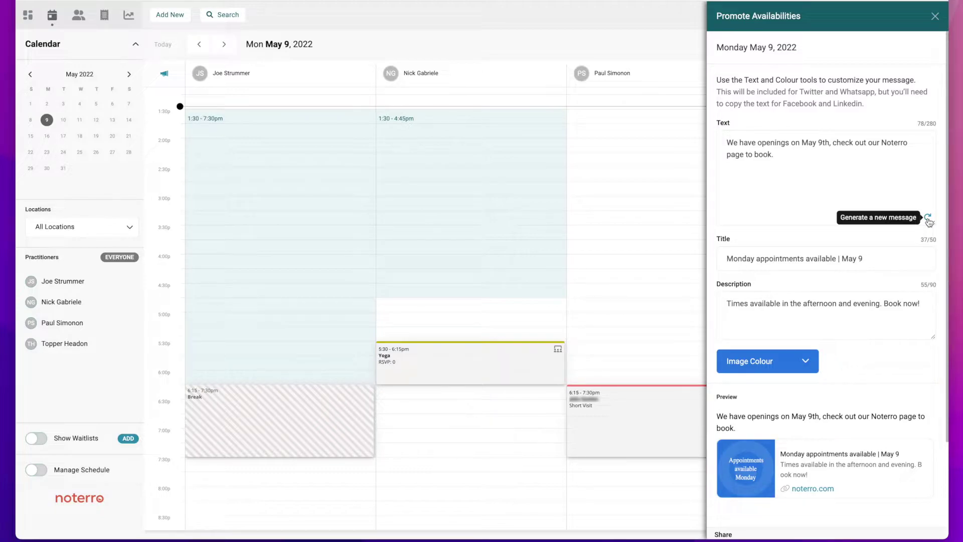
click(928, 219)
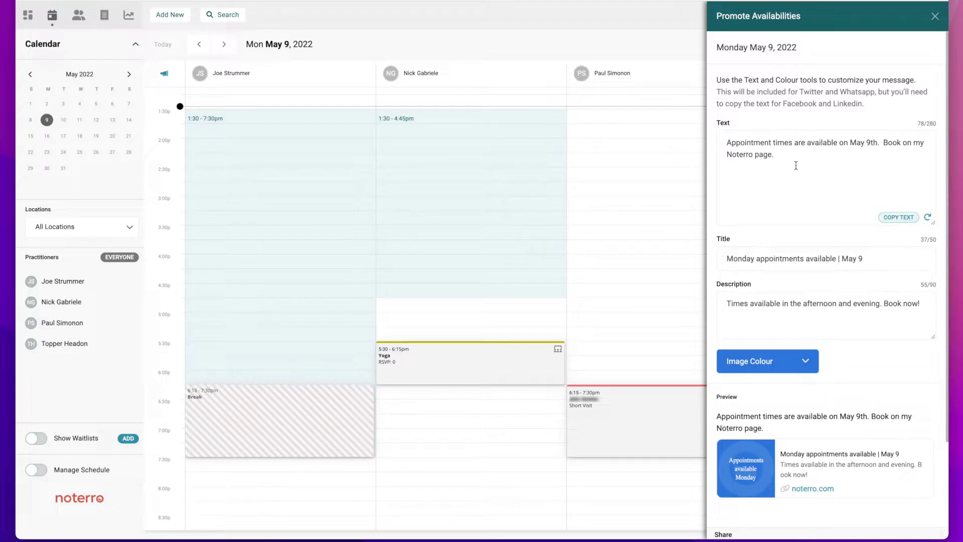
scroll(792, 177, down, 2)
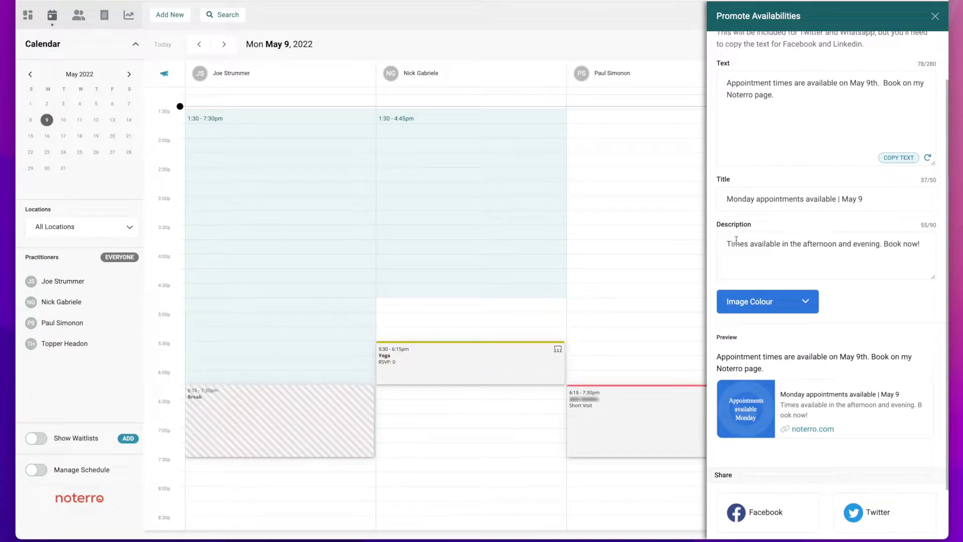
scroll(775, 261, down, 1)
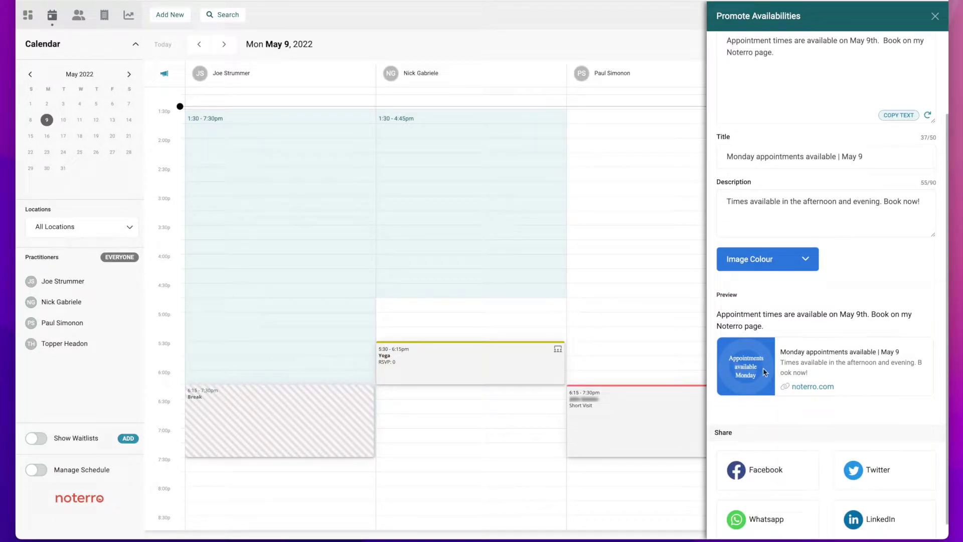
scroll(773, 356, down, 1)
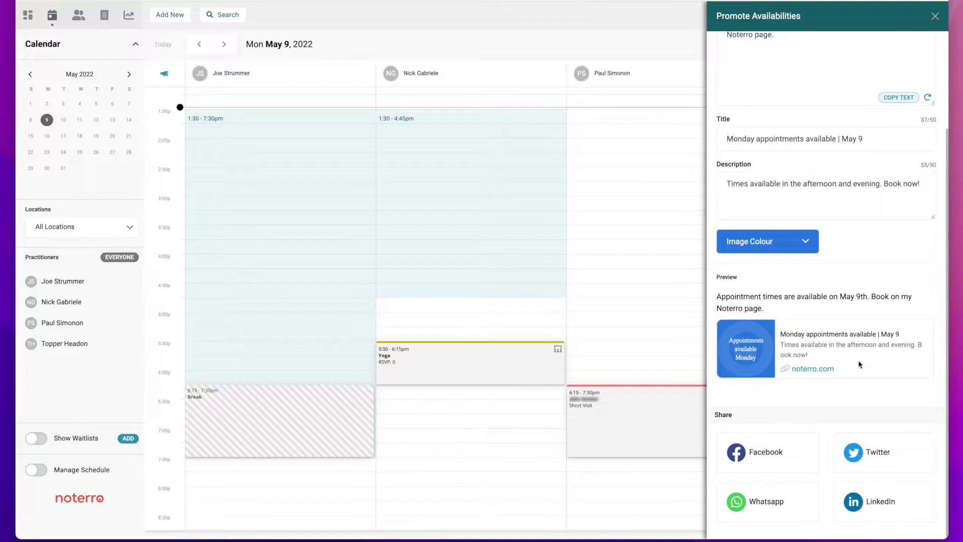
click(935, 17)
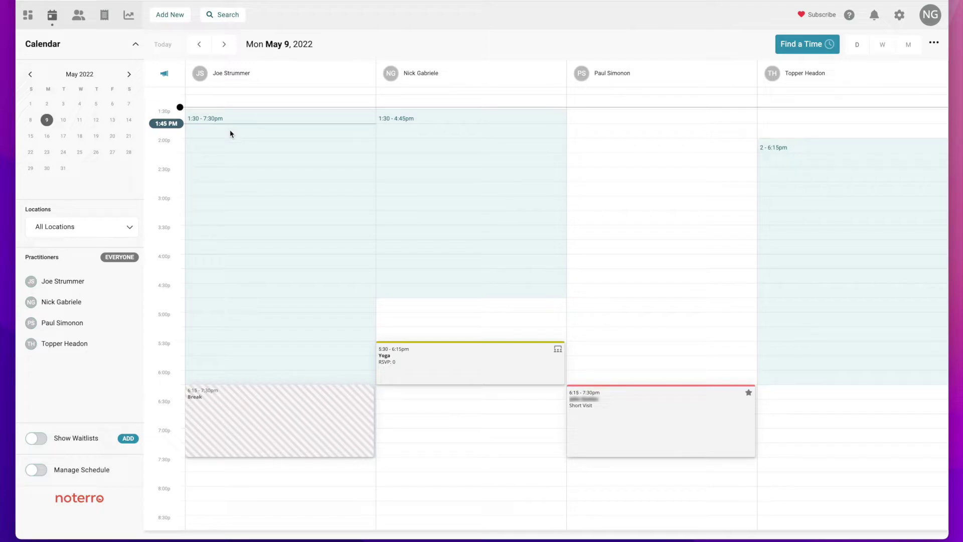
Review the May 9 day calendar, including the next-day arrow's Jump Ahead options
mouse_move(229, 50)
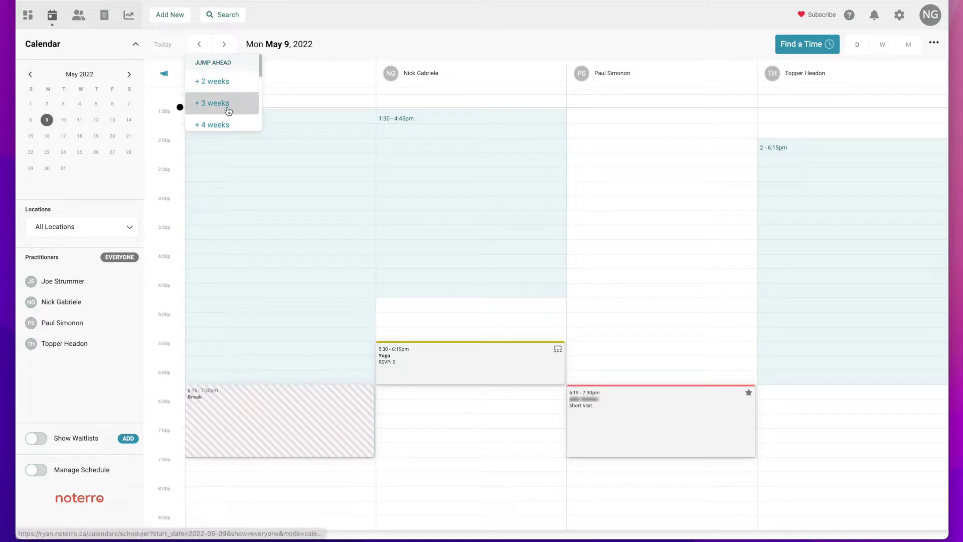
scroll(228, 108, down, 1)
scroll(223, 103, down, 1)
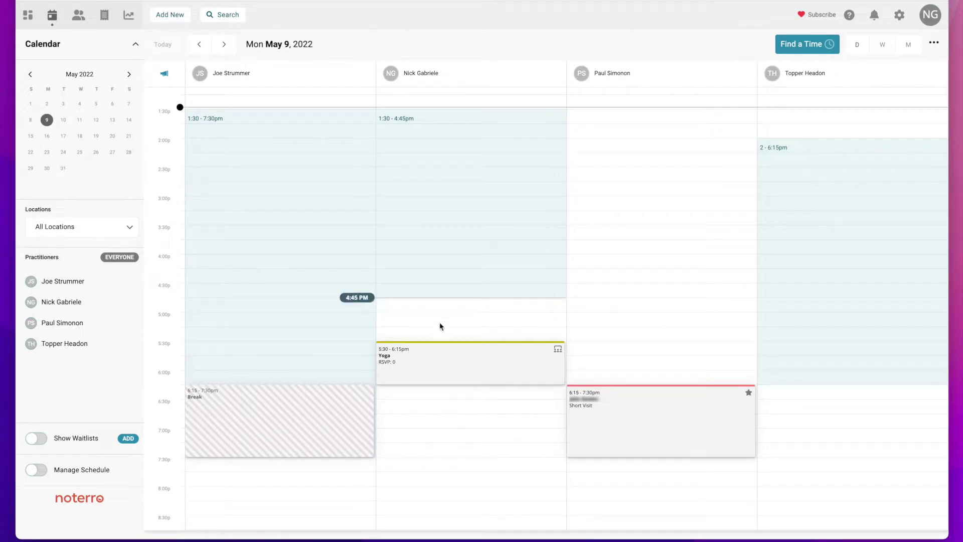
mouse_move(645, 429)
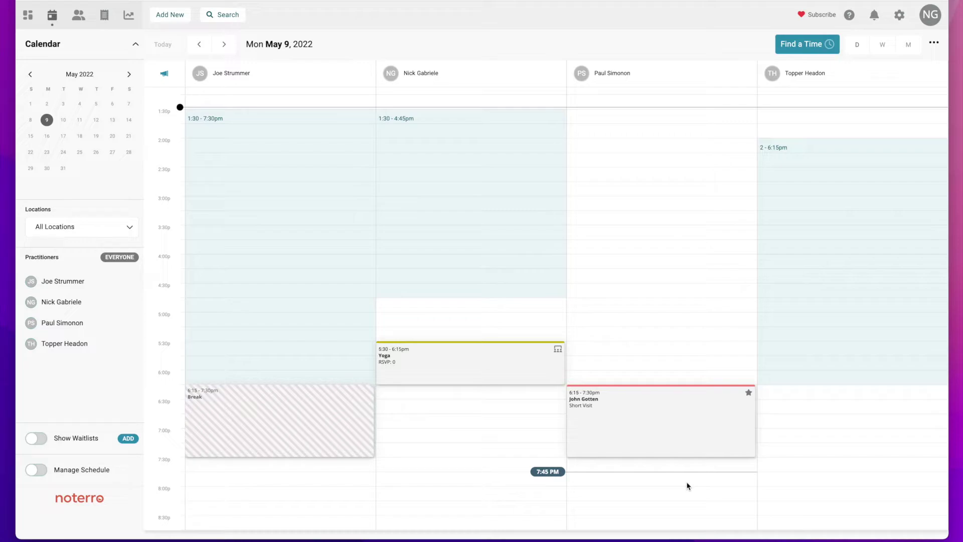
Toggle Double Booking Mode on and off with Shift+D, then open the '...' options menu
key(shift+d)
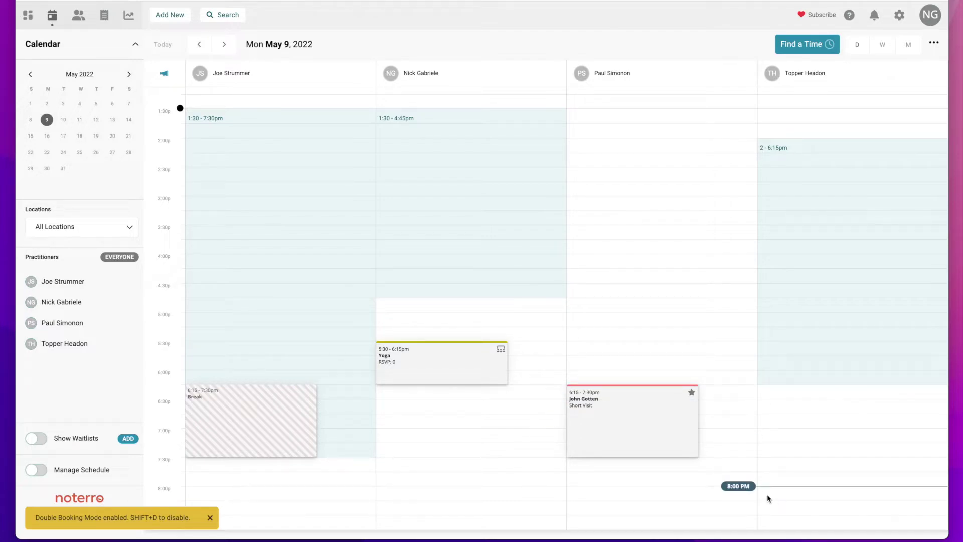
key(shift+d)
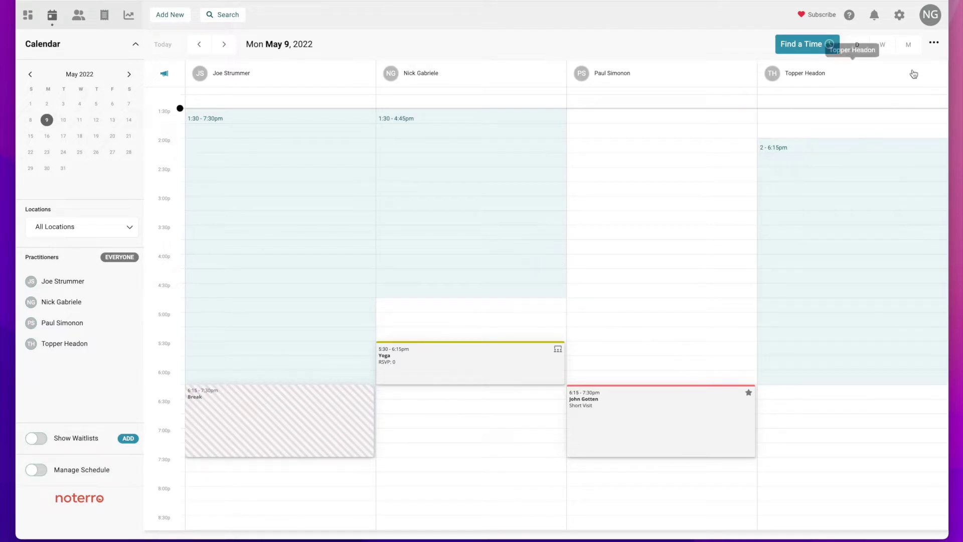
click(934, 45)
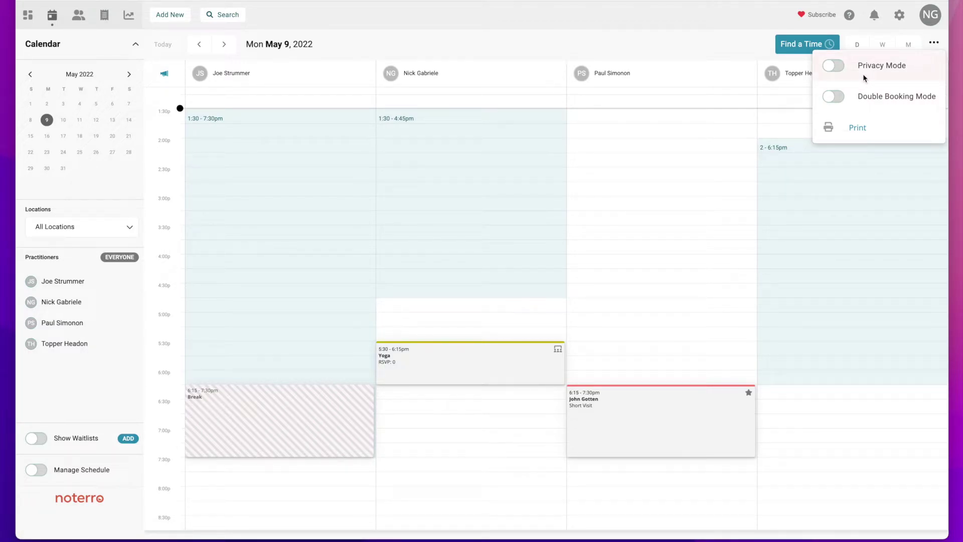
Discard a stray 2:15 appointment form and reschedule the 6:15pm Short Visit to 3:30pm for the fourth practitioner
click(673, 162)
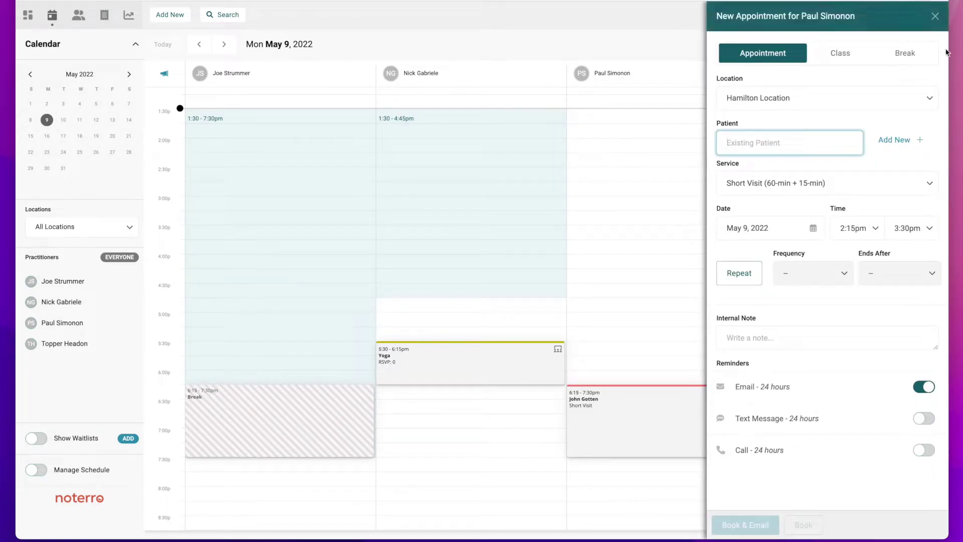
click(933, 18)
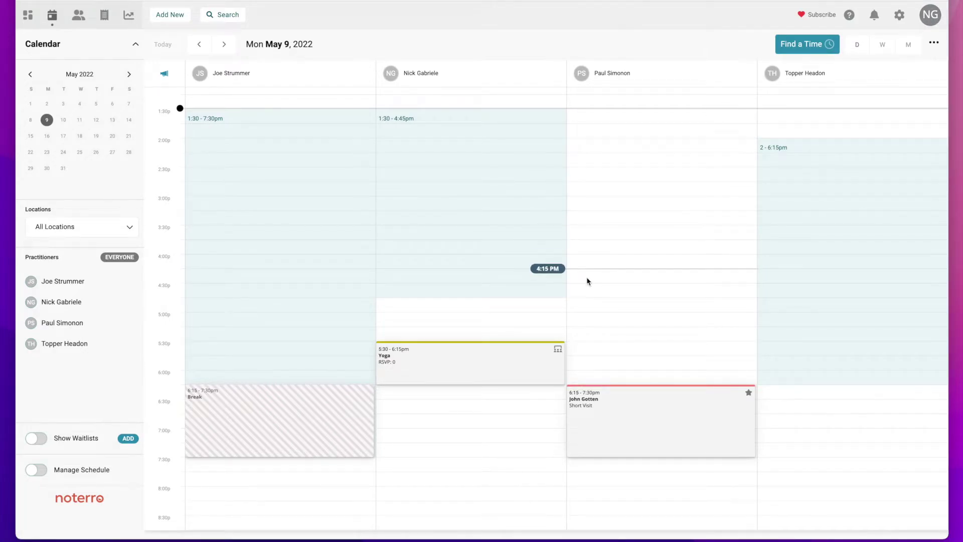
scroll(587, 279, up, 1)
click(626, 438)
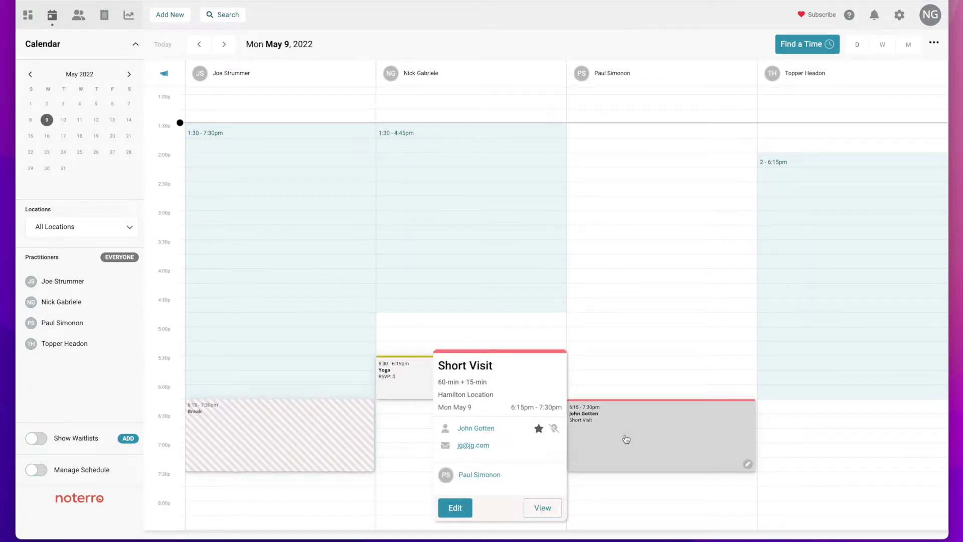
drag(626, 436, 823, 279)
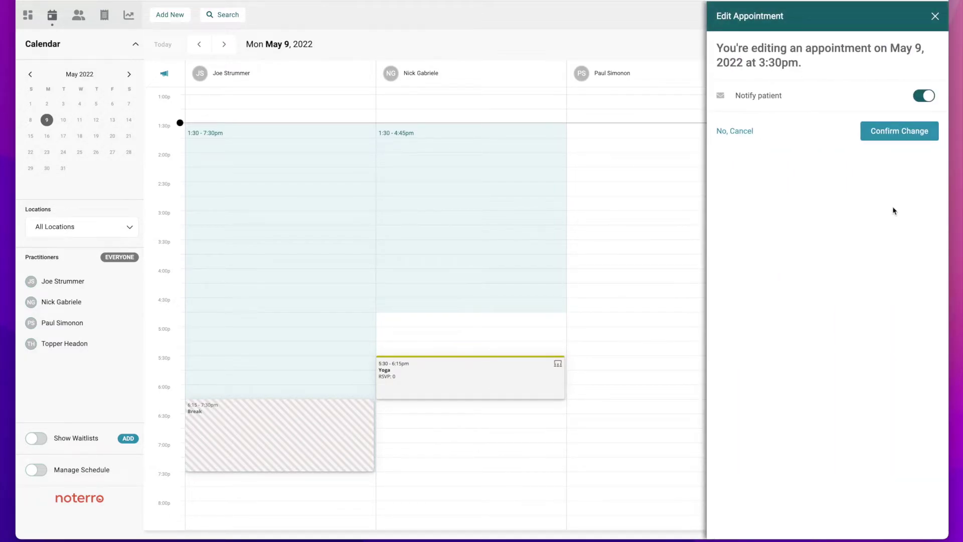
click(915, 130)
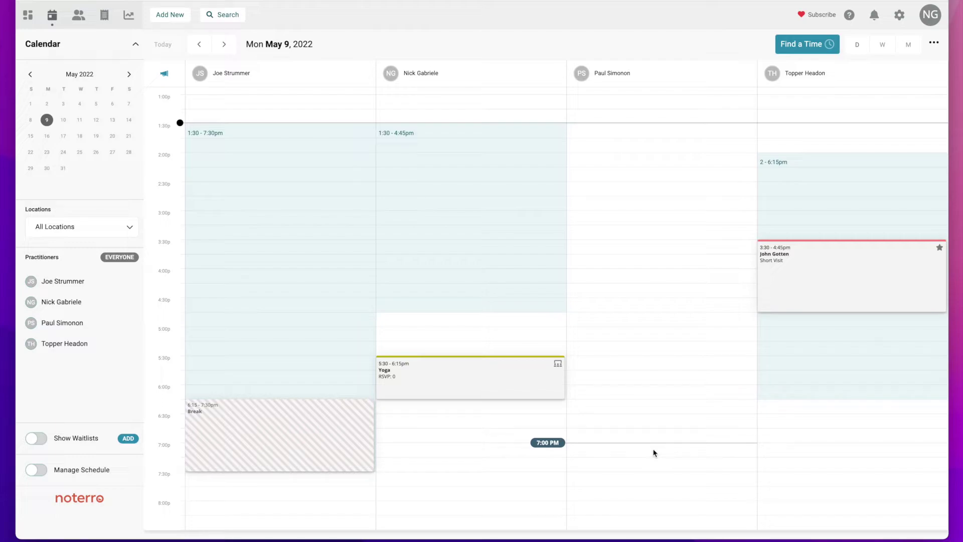
Switch to Week view for May 8–14 and scroll to the afternoon 3:30 Short Visit
click(884, 50)
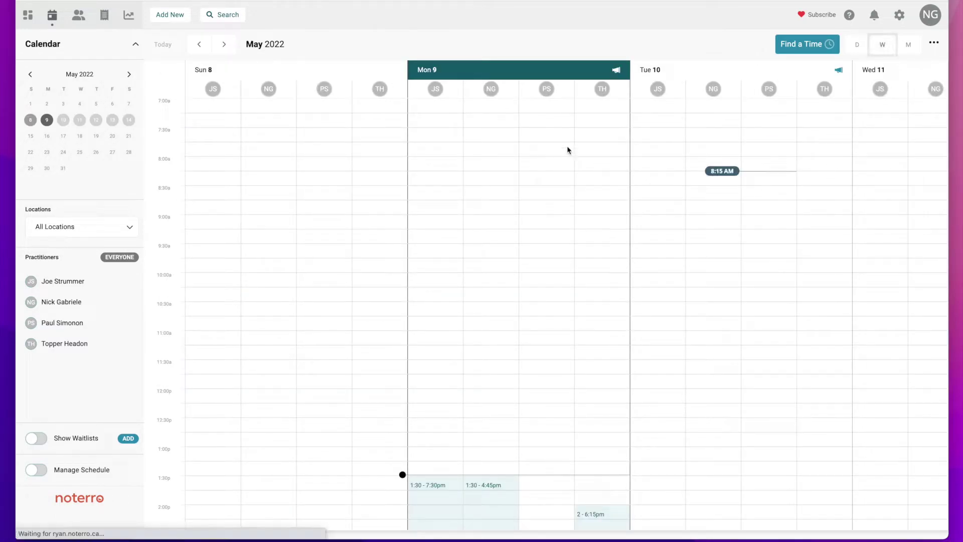
scroll(520, 300, down, 5)
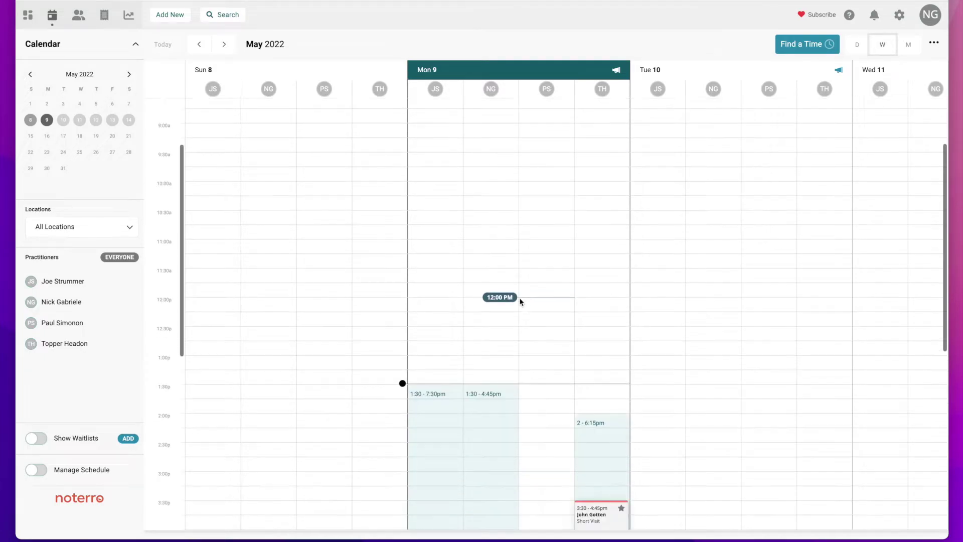
scroll(520, 300, down, 3)
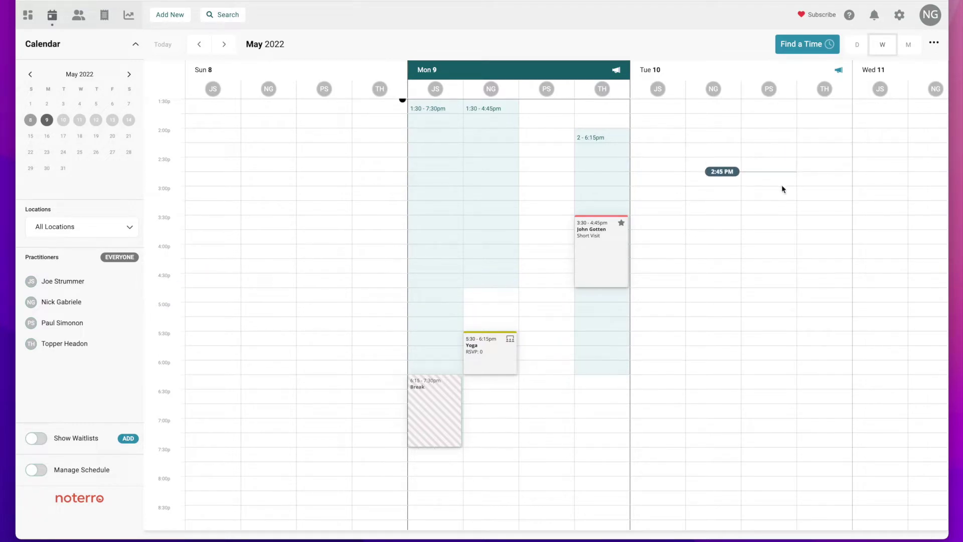
scroll(794, 209, right, 10)
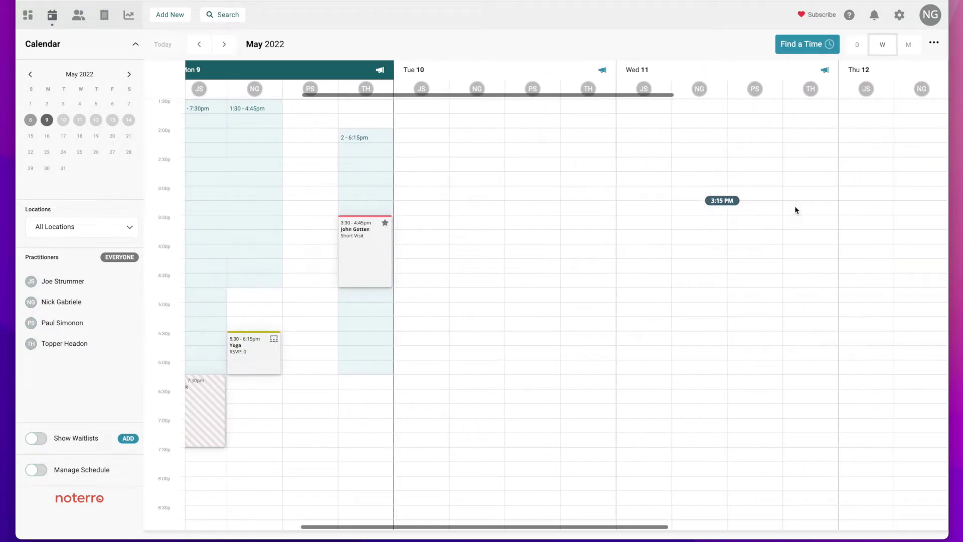
scroll(794, 205, right, 3)
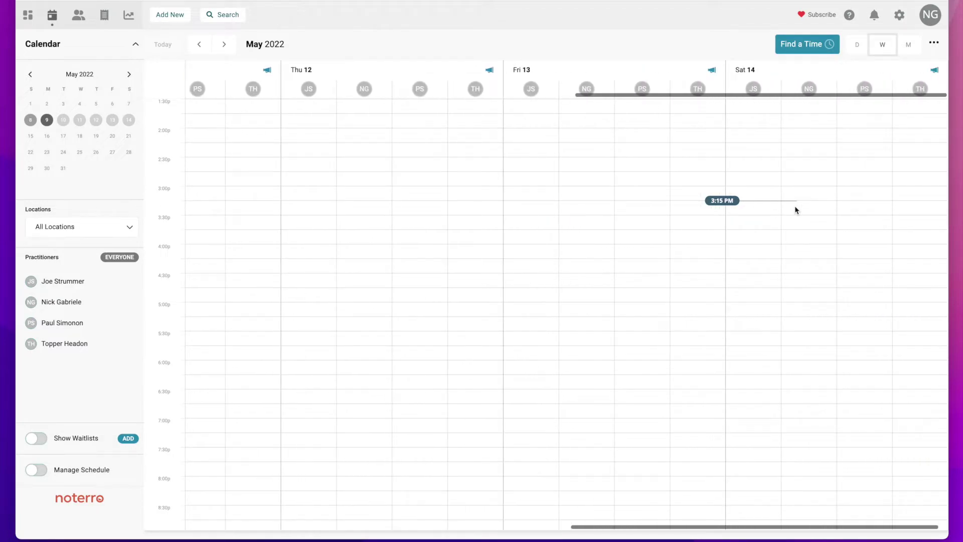
scroll(794, 205, left, 9)
scroll(795, 208, left, 7)
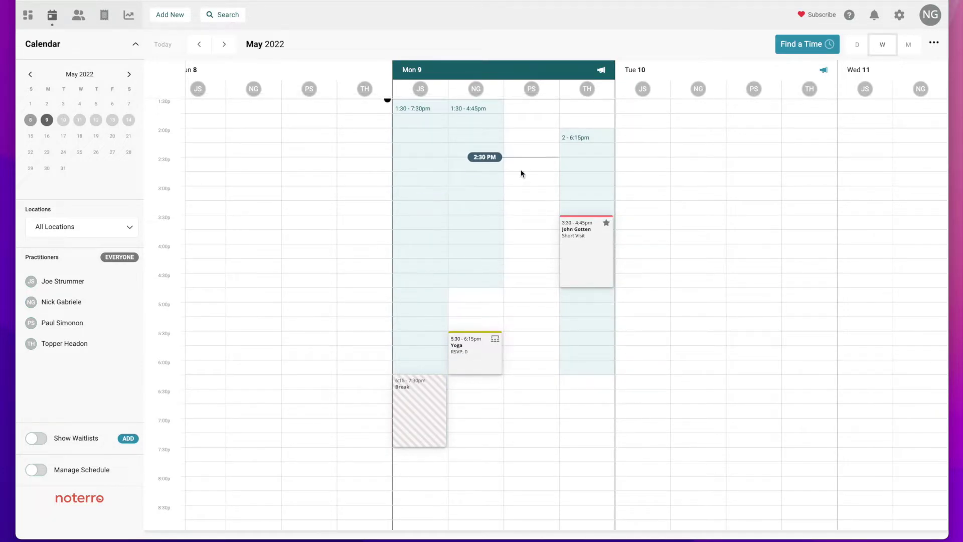
mouse_move(588, 257)
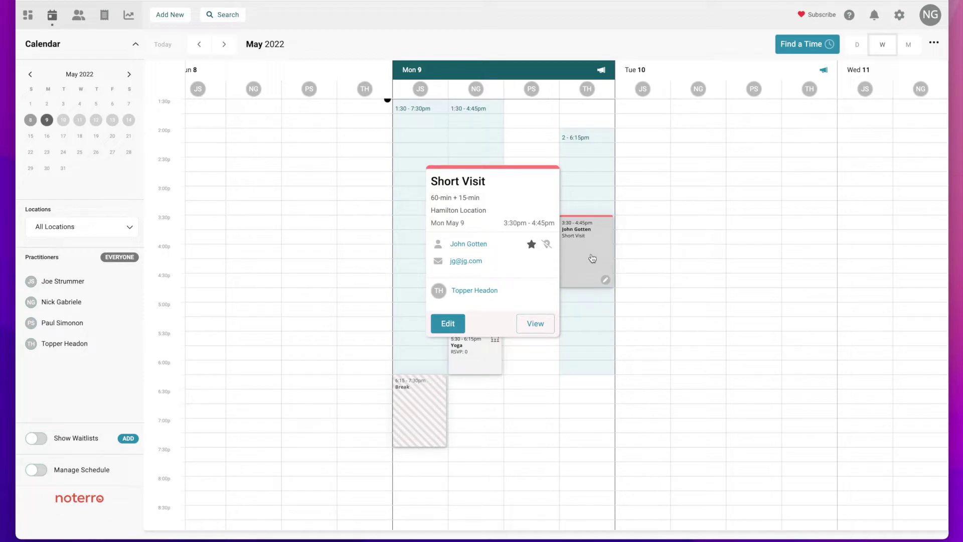
Mark the 3:30 Short Visit patient as arrived, add a draft clinical note, and create invoice INV-2
click(592, 258)
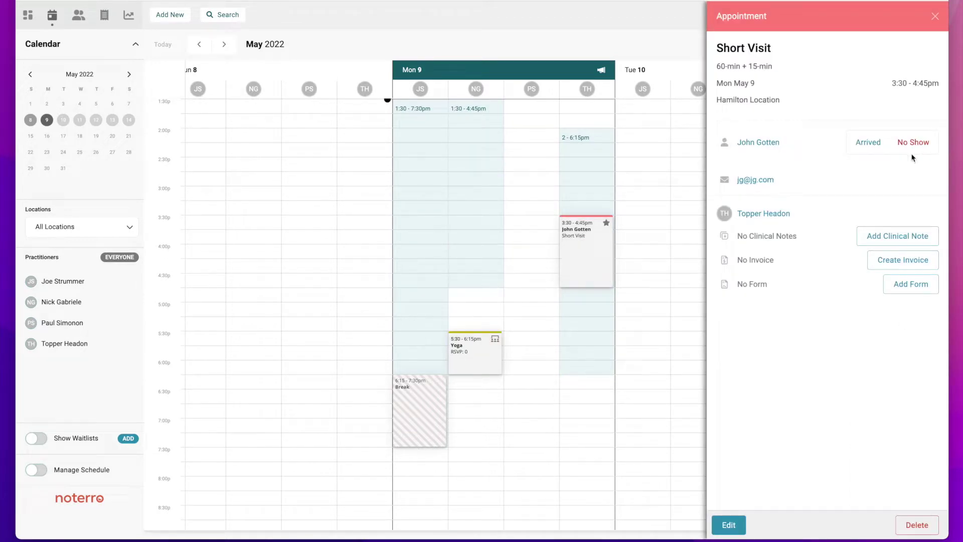
click(867, 147)
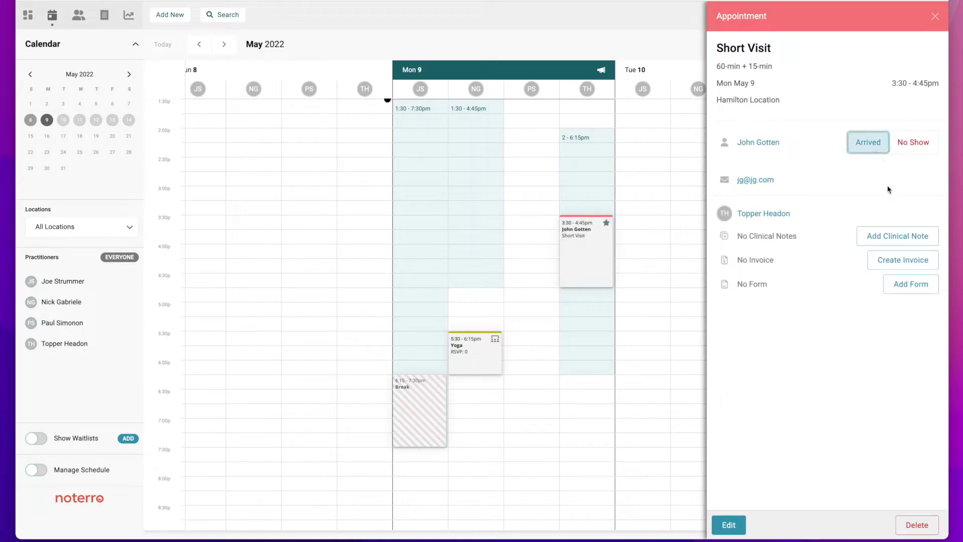
click(892, 242)
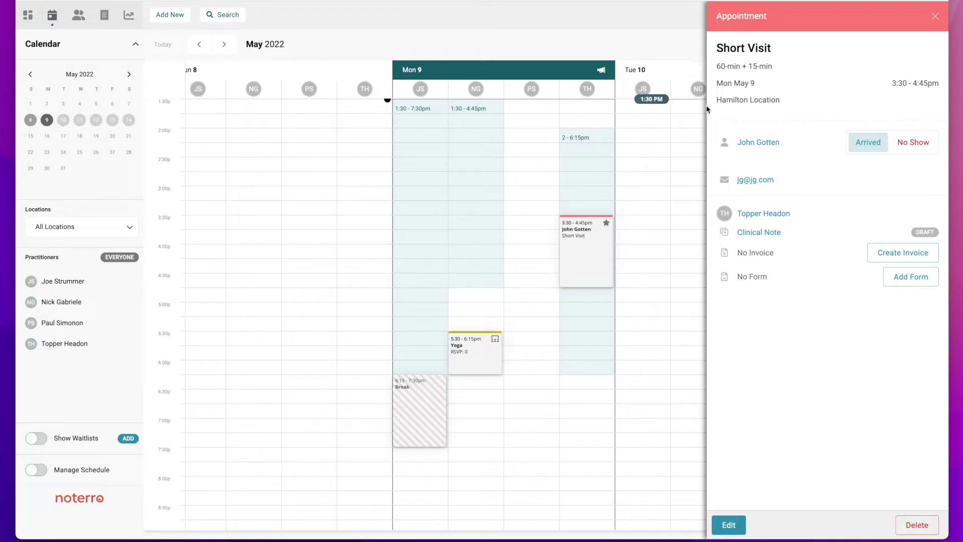
click(898, 256)
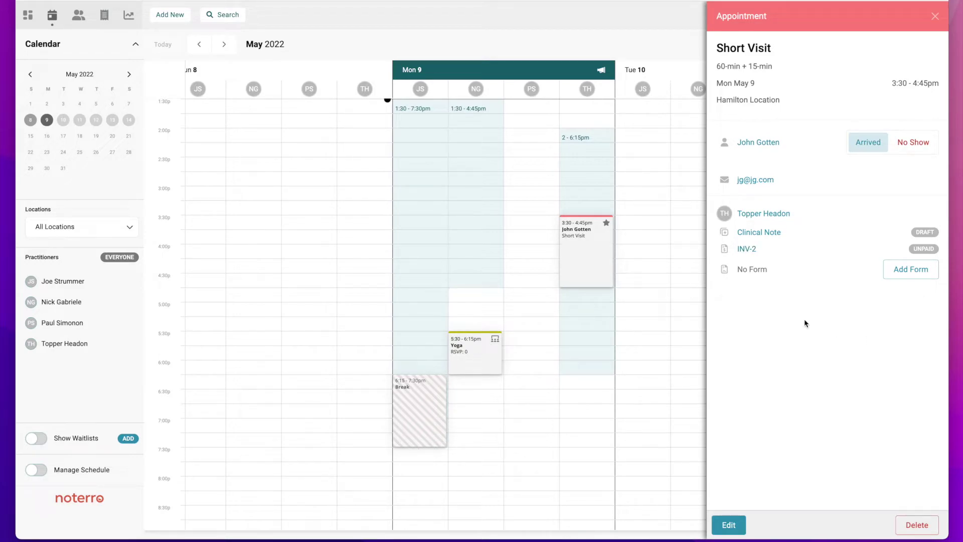
Open invoice INV-2 showing $66.00 outstanding, and preview its Quick Pay and more-actions menus
click(747, 249)
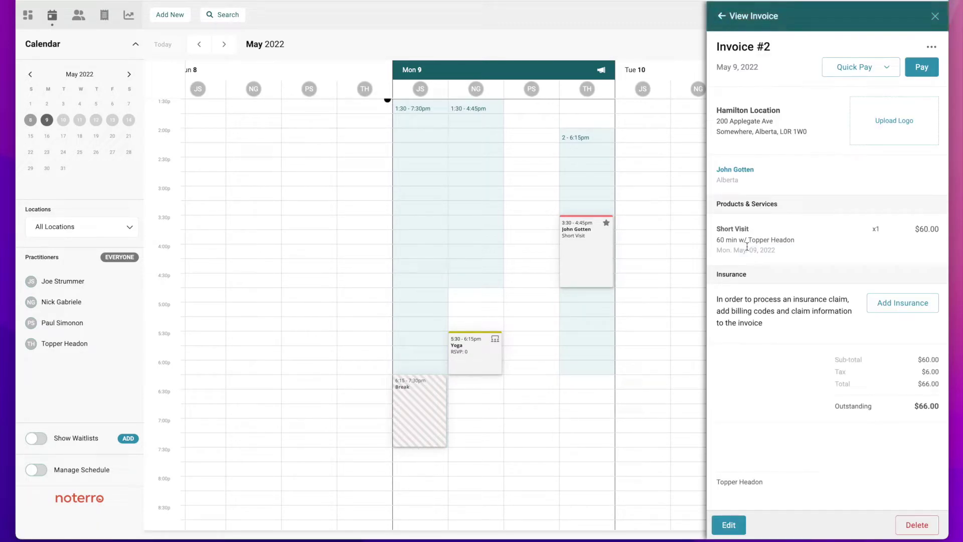
click(866, 70)
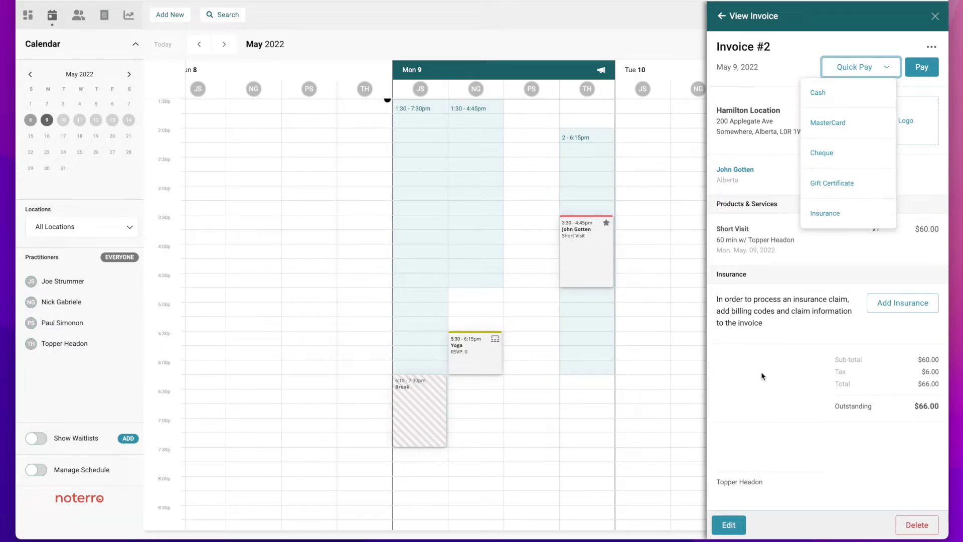
click(765, 354)
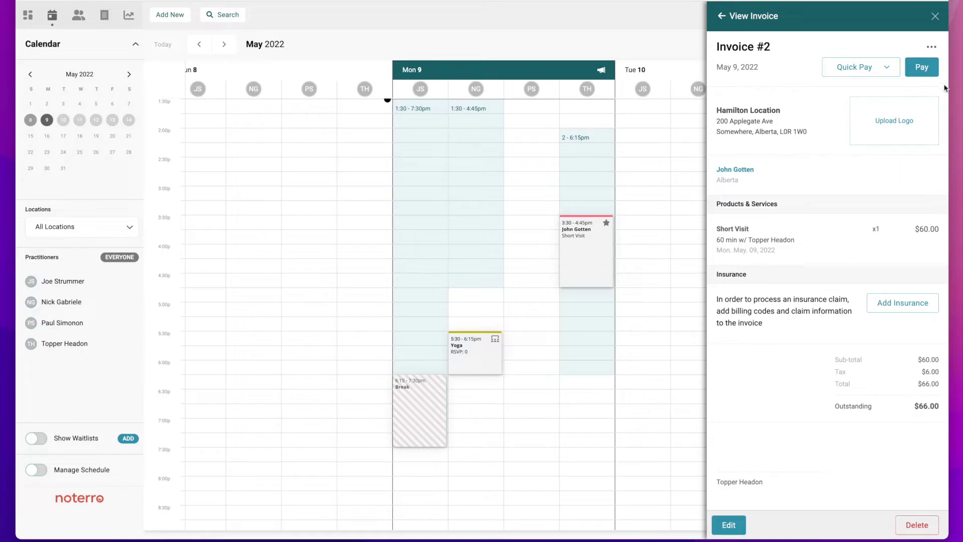
click(931, 49)
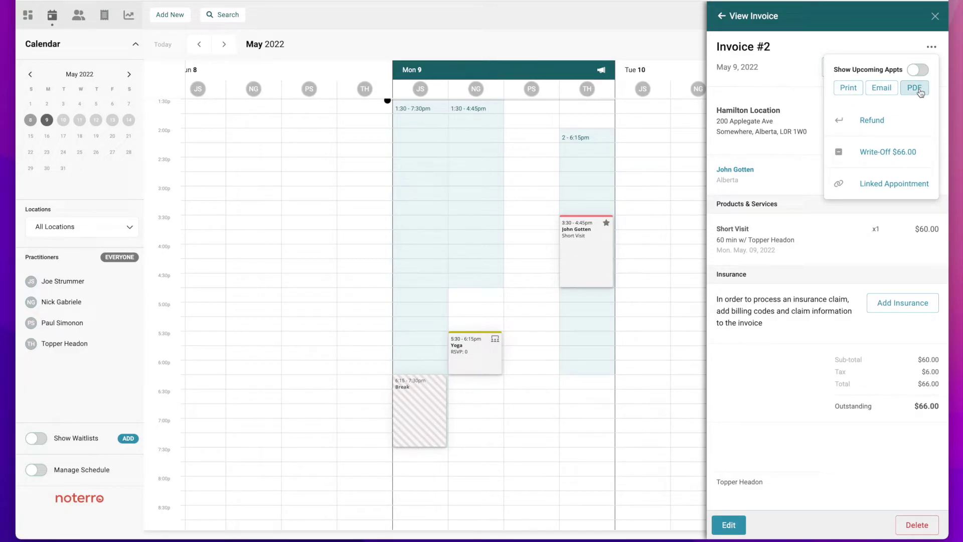
click(794, 55)
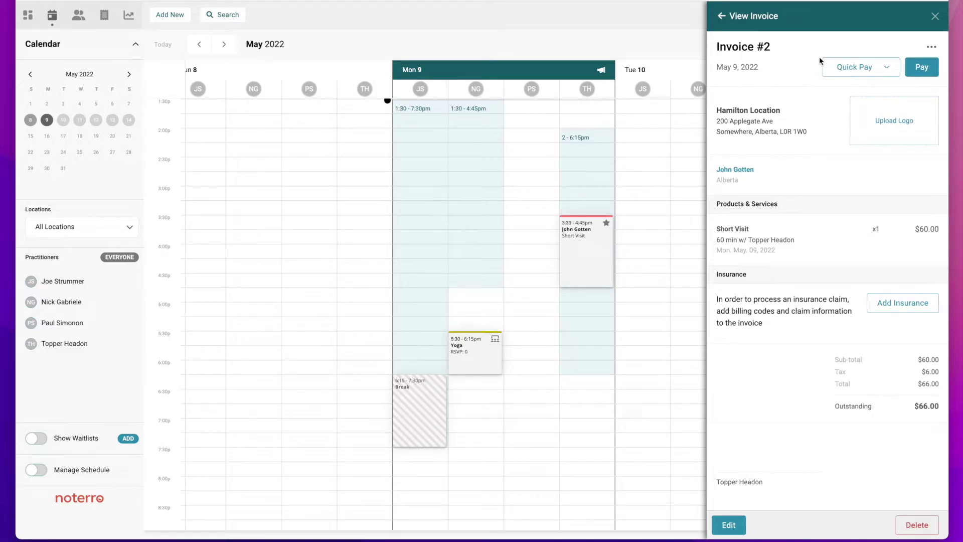
Start paying INV-2 with an amount of 60 recorded as cash
click(925, 71)
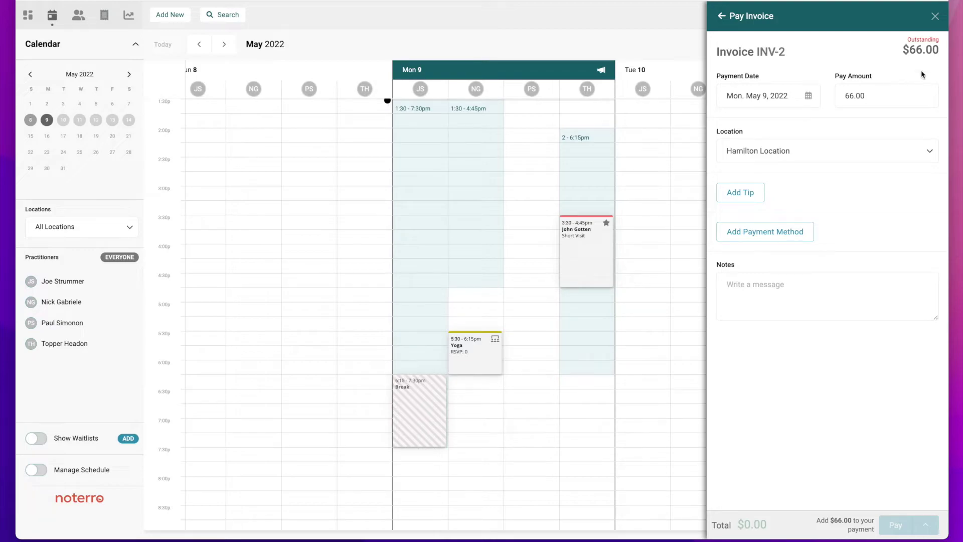
click(876, 99)
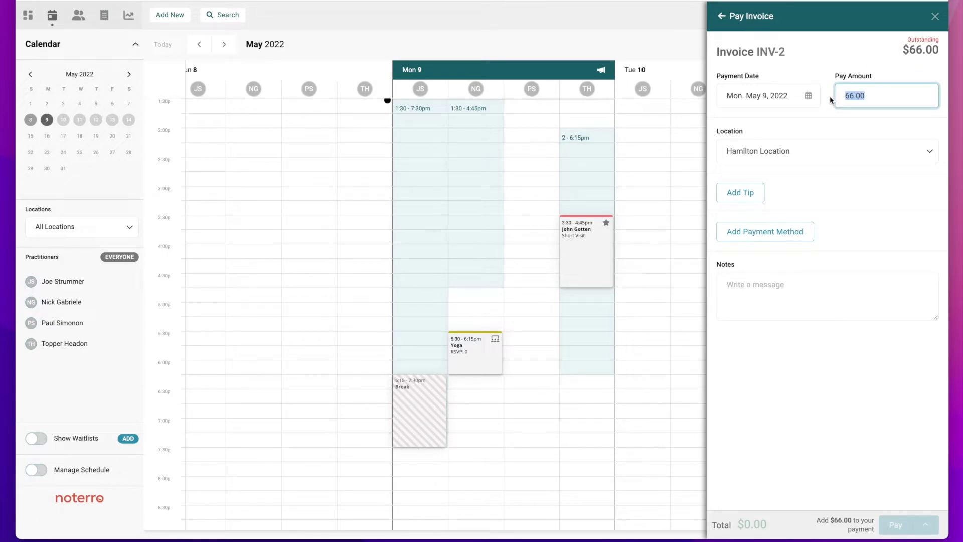
text(60)
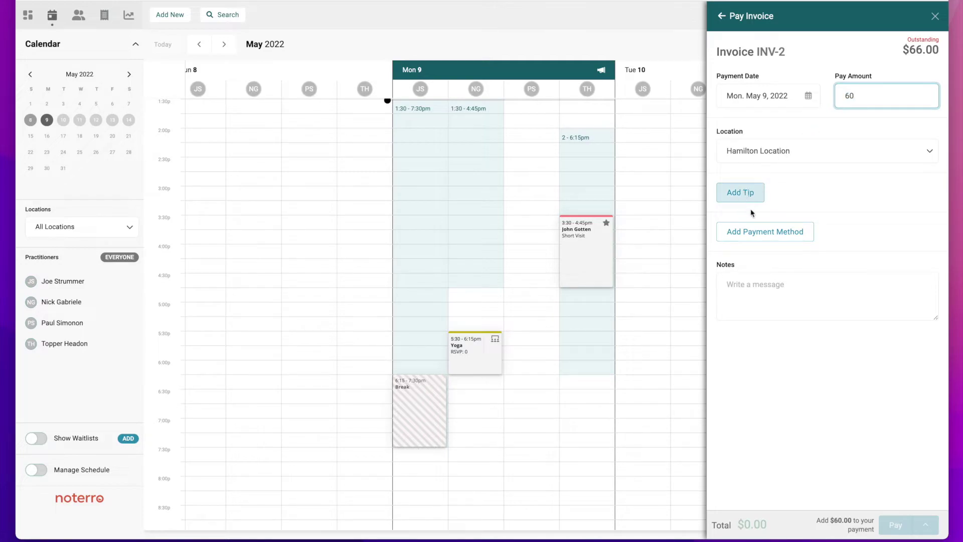
click(756, 231)
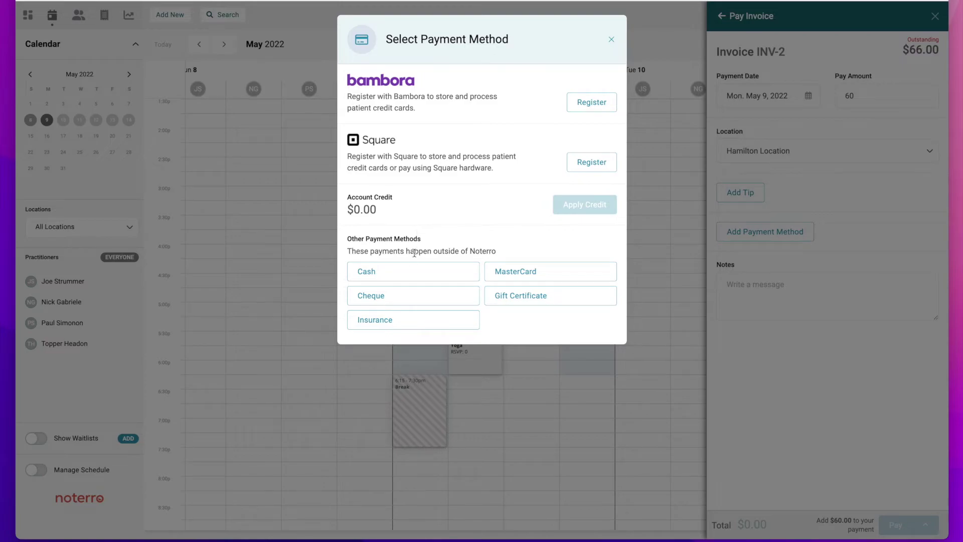
click(394, 276)
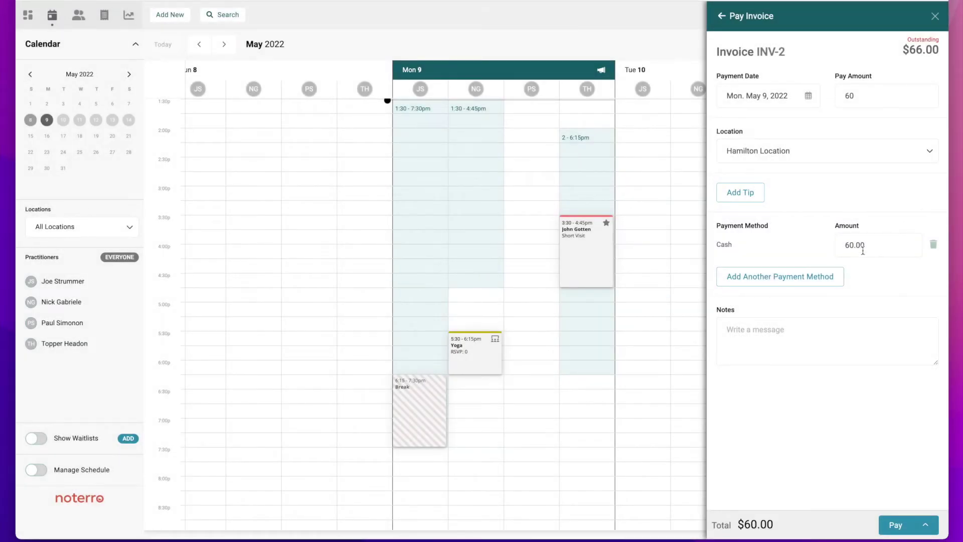
Split the payment into 20.00 cash and 40.00 gift certificate, then pay and email the receipt
click(876, 243)
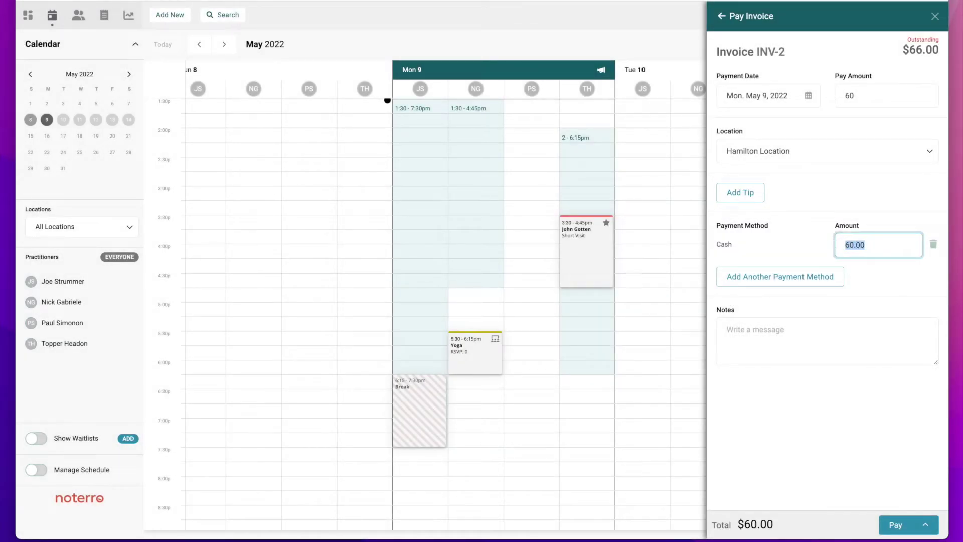
text(20)
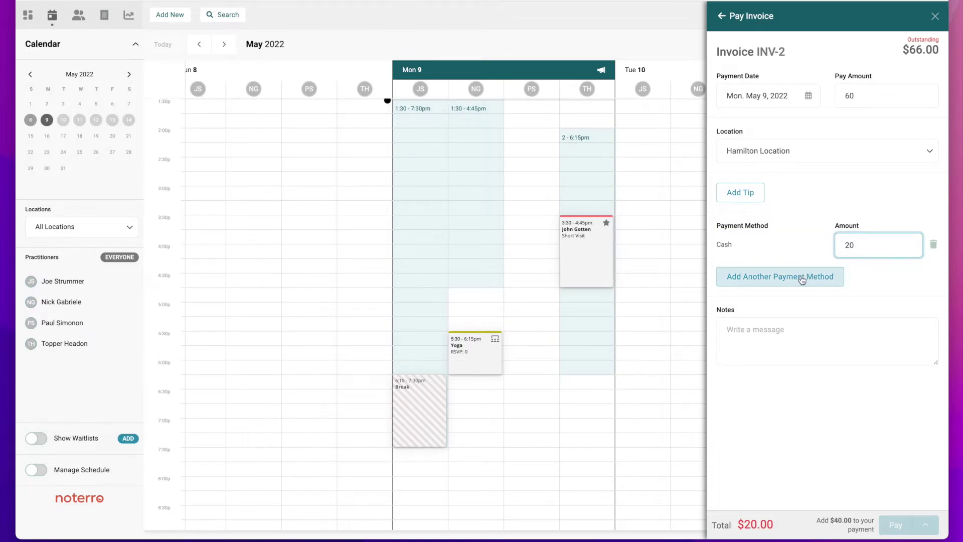
click(801, 280)
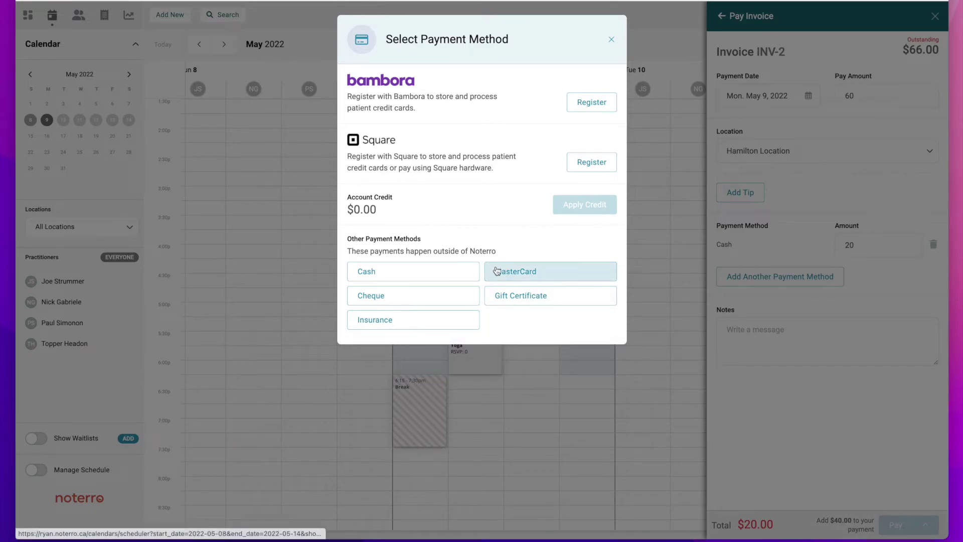
click(504, 296)
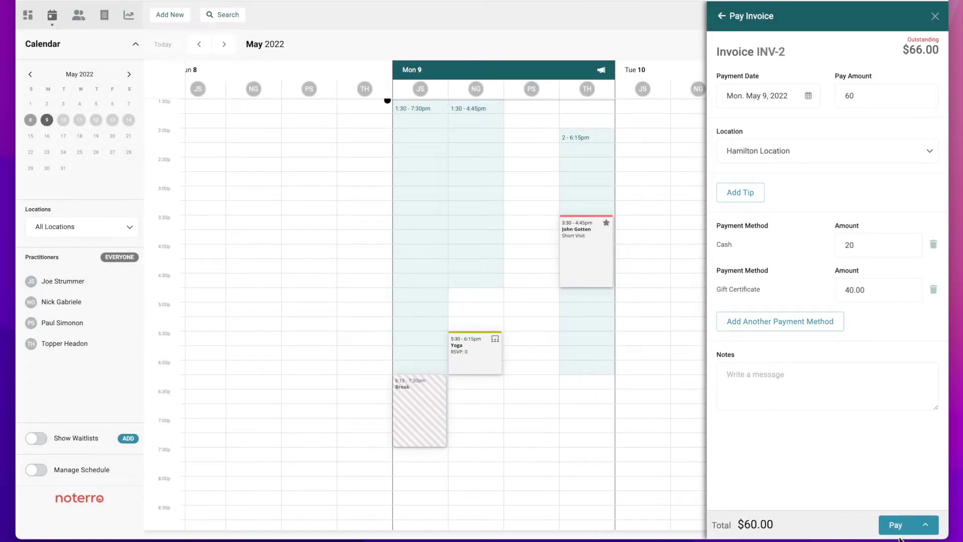
click(926, 526)
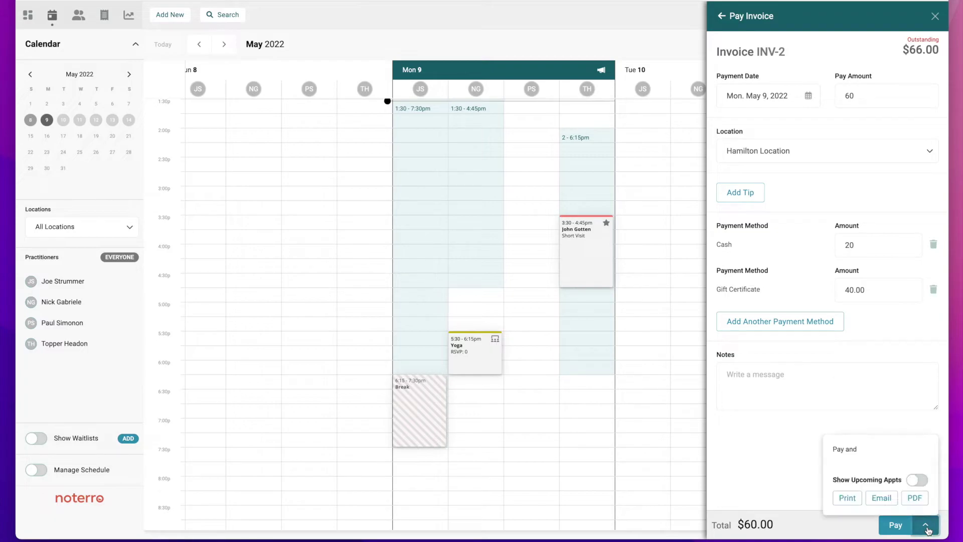
click(878, 498)
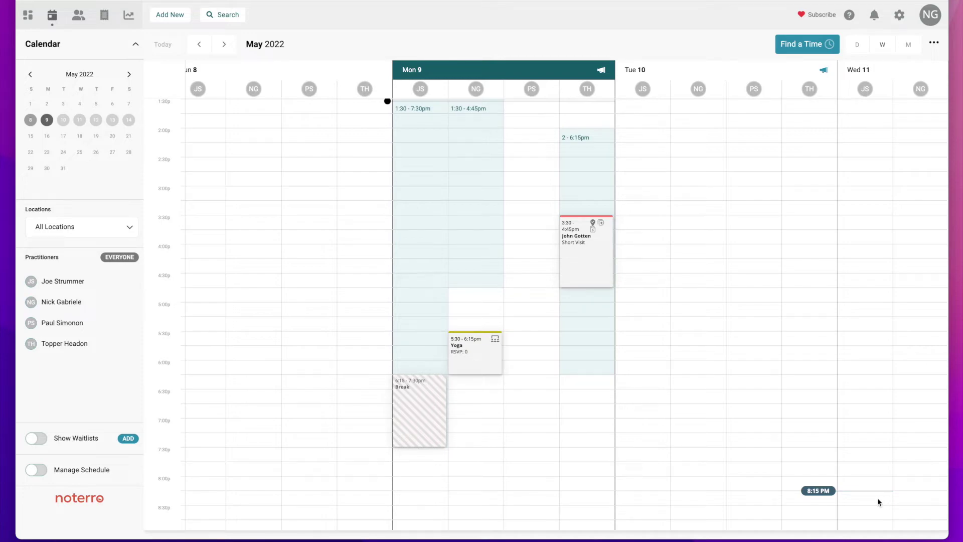
Book the sample patient for a 3:30–4:15pm MT Treatment on May 9 and email the confirmation
click(479, 218)
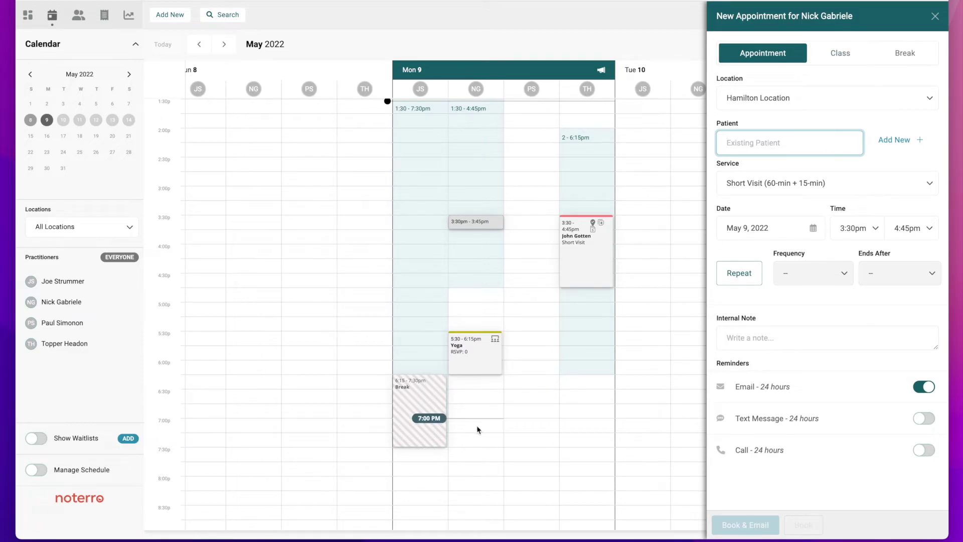
click(419, 416)
text(s)
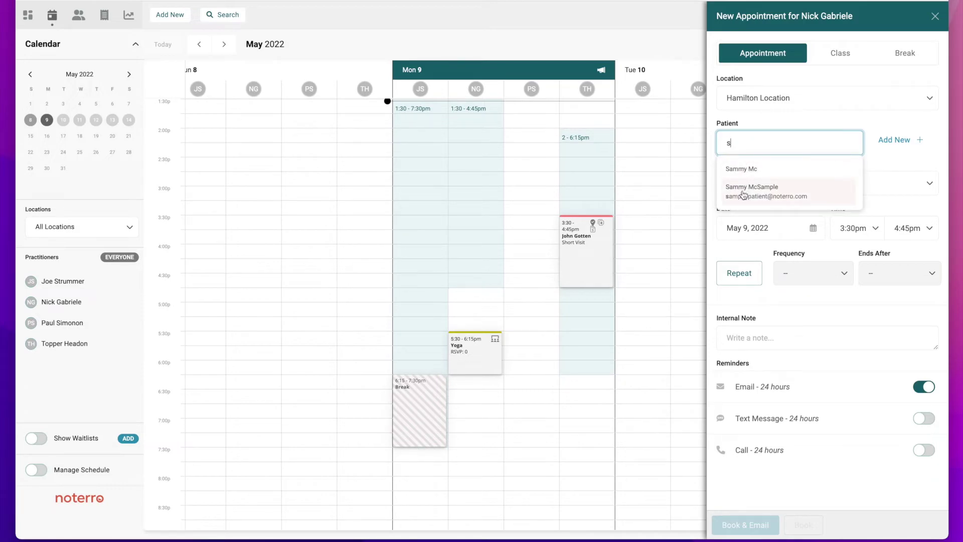
click(743, 194)
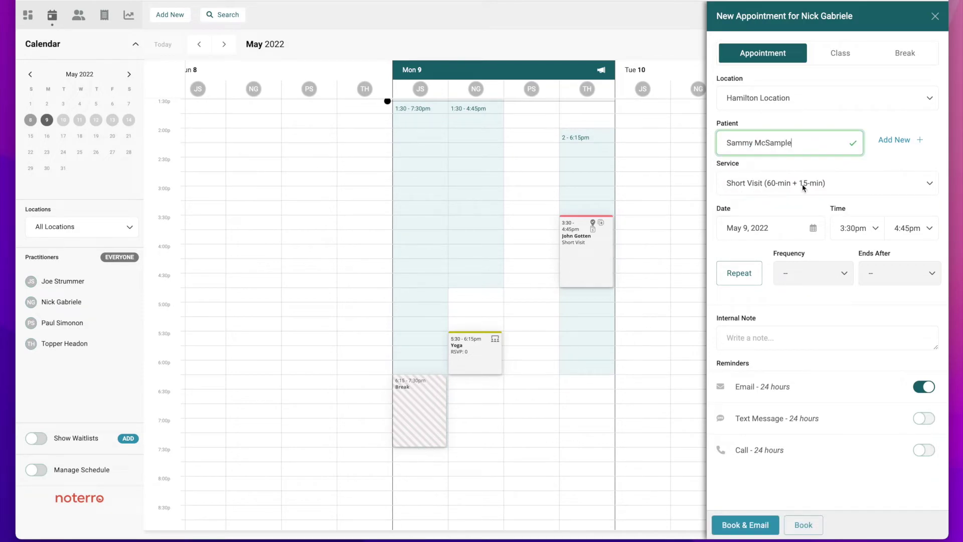
click(767, 187)
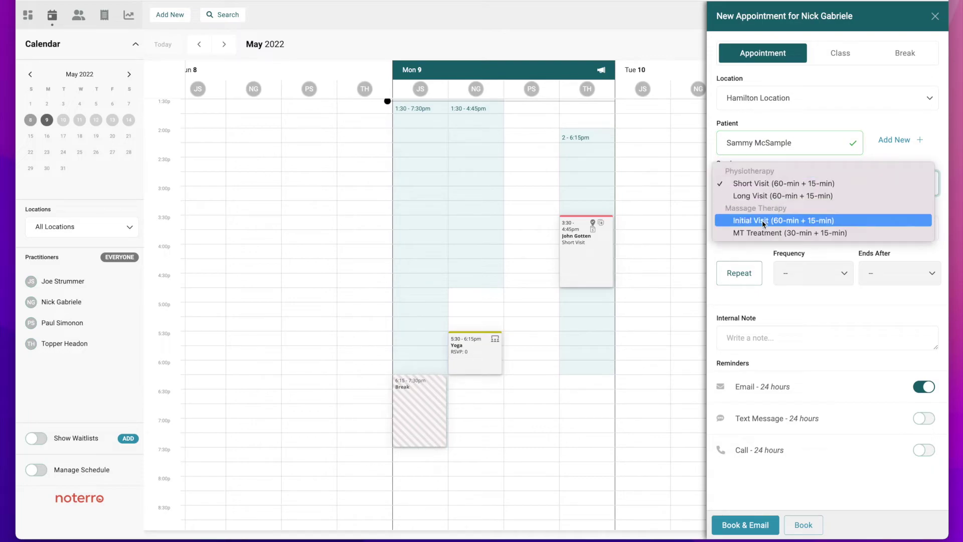
click(761, 233)
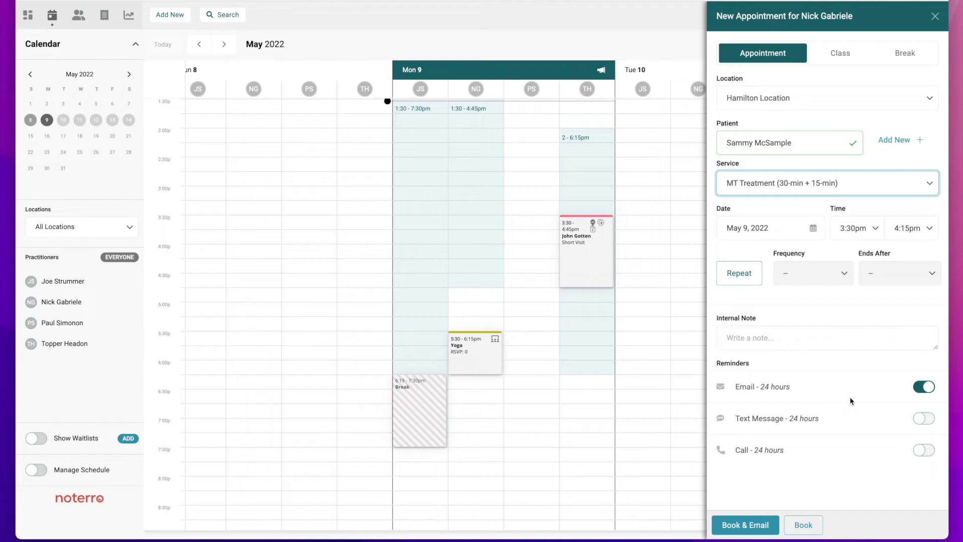
mouse_move(919, 420)
click(746, 524)
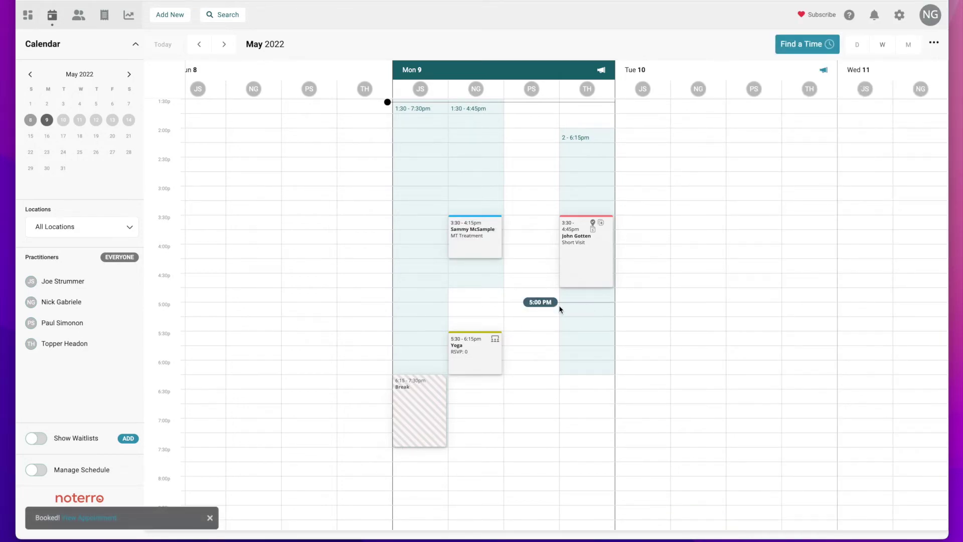
click(475, 265)
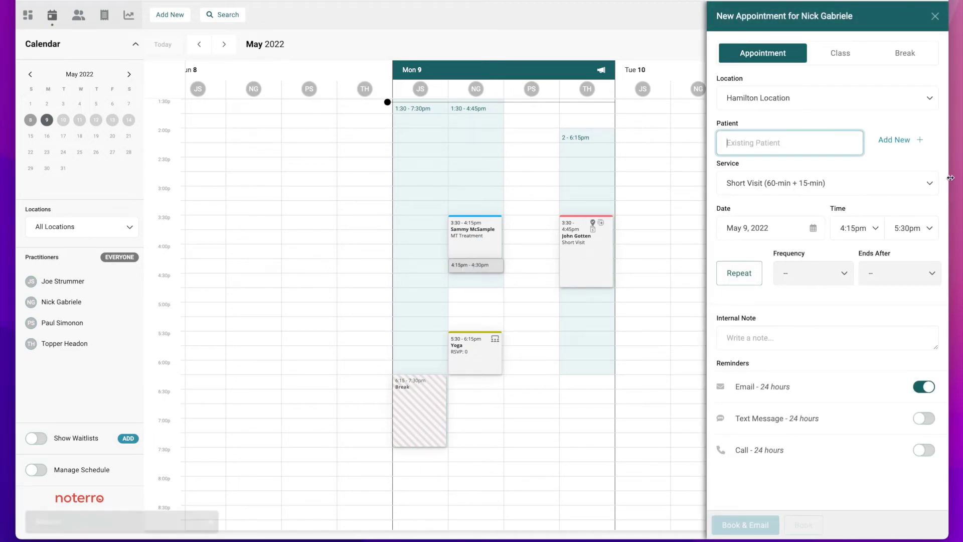
Cancel the New Patient dialog and start a 5:00pm Initial Visit booking for the fourth practitioner
click(898, 141)
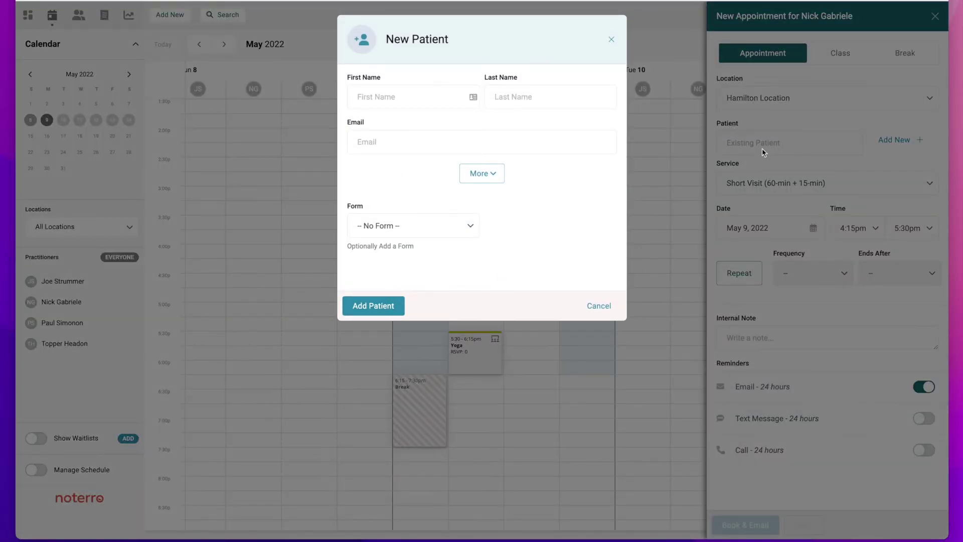
click(612, 40)
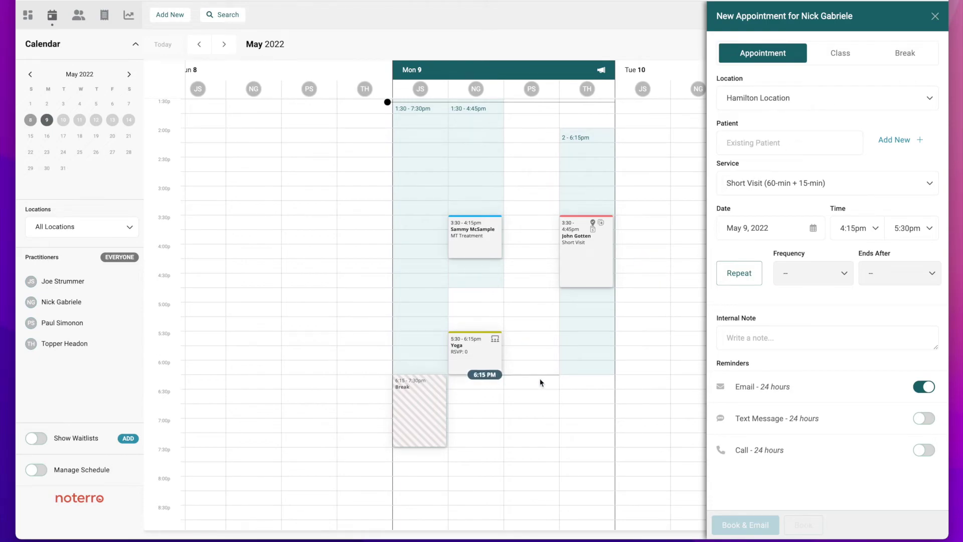
click(581, 306)
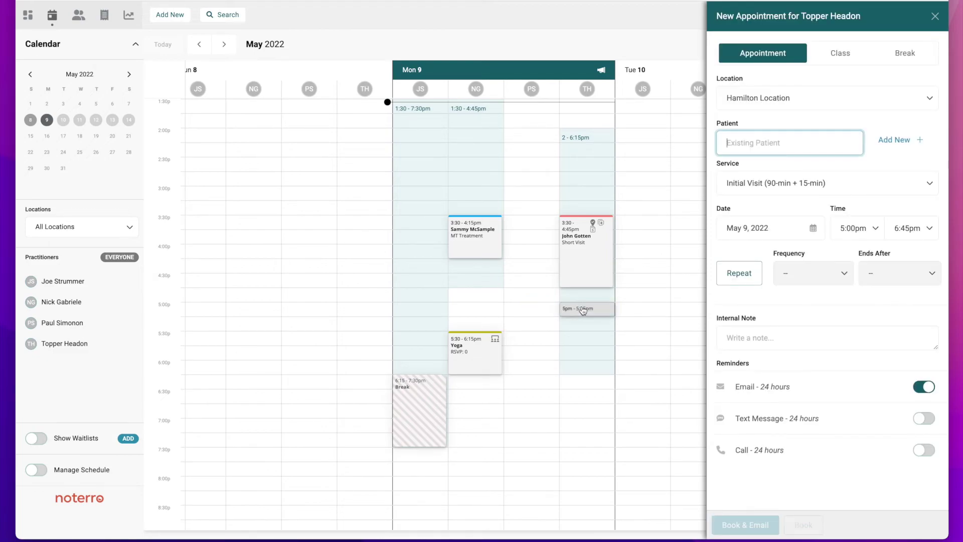
Make the 5:00pm booking a Yoga class at Burlington Location, repeating weekly for 1 occurrence
click(851, 58)
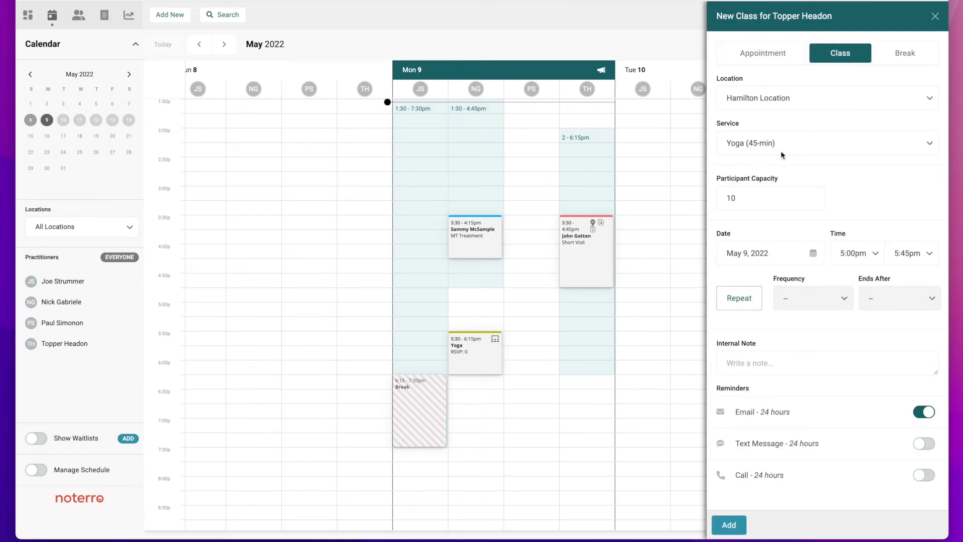
click(826, 99)
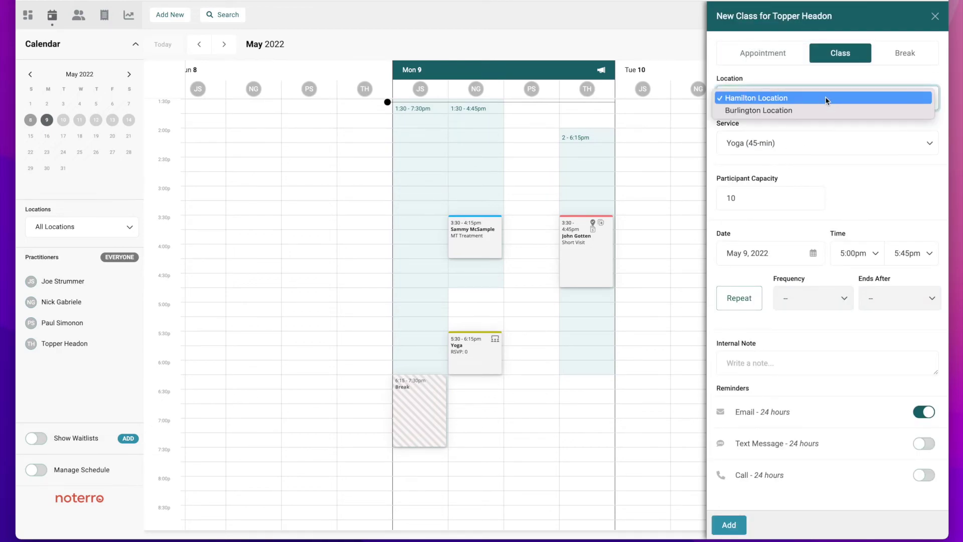
click(789, 113)
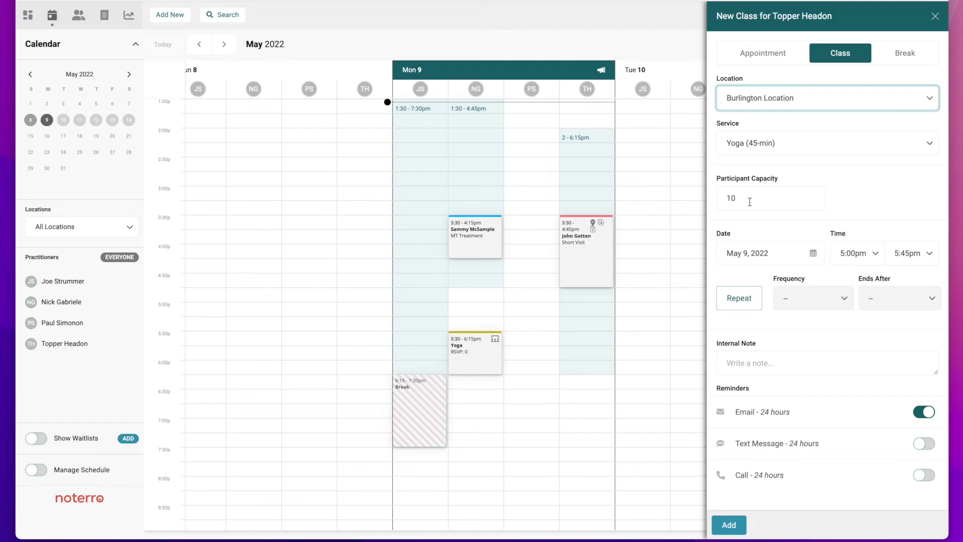
click(735, 304)
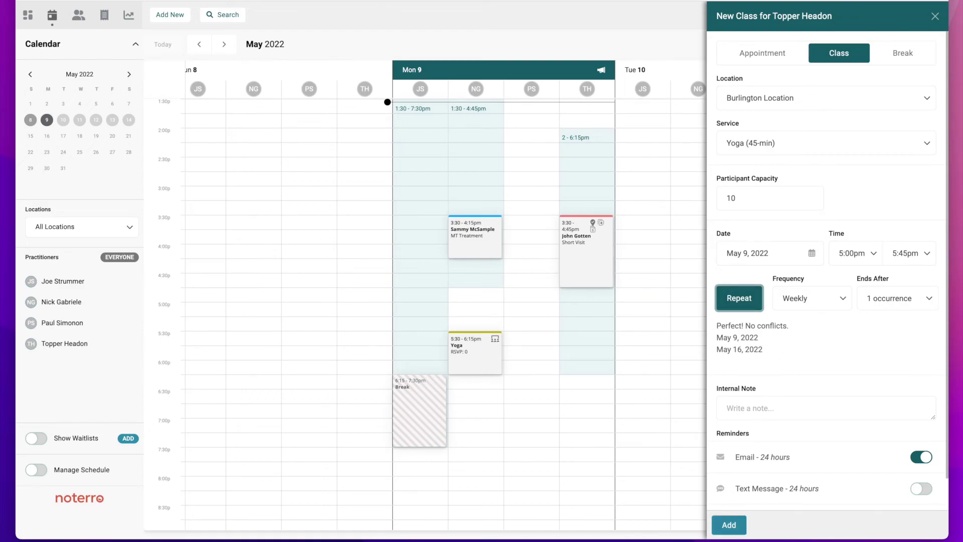
click(727, 532)
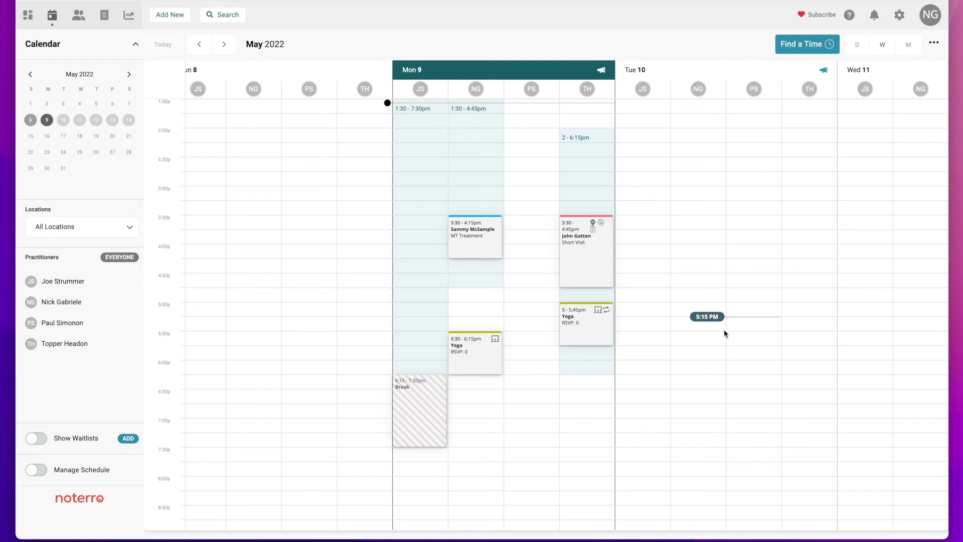
Enrol the sample patient in the Monday 5pm Yoga class with Book & Email, leaving 9 spots
click(596, 329)
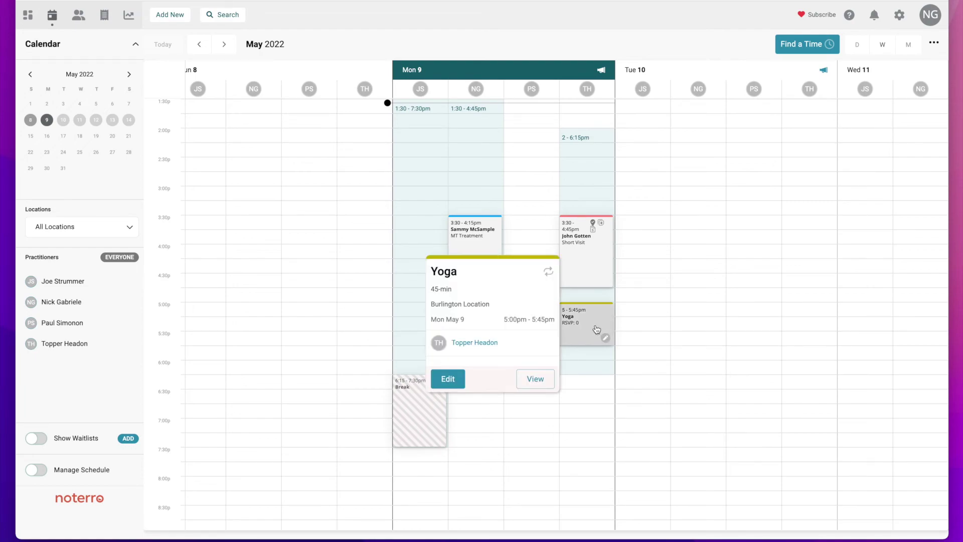
click(587, 324)
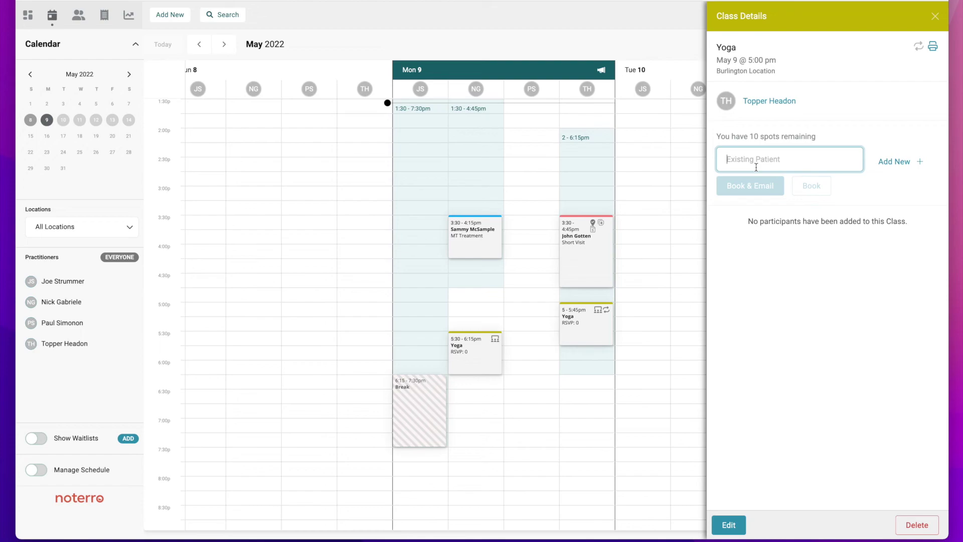
text(sam)
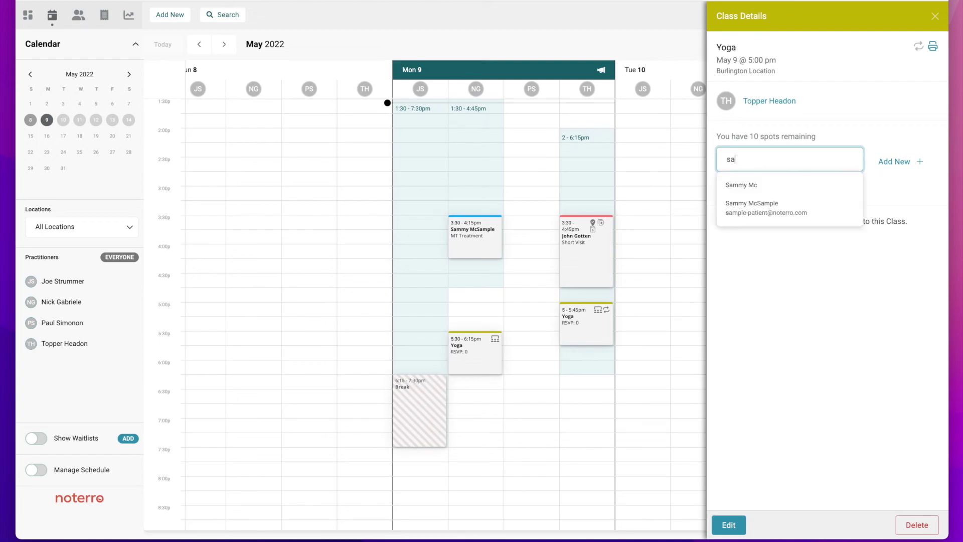
click(744, 206)
click(748, 195)
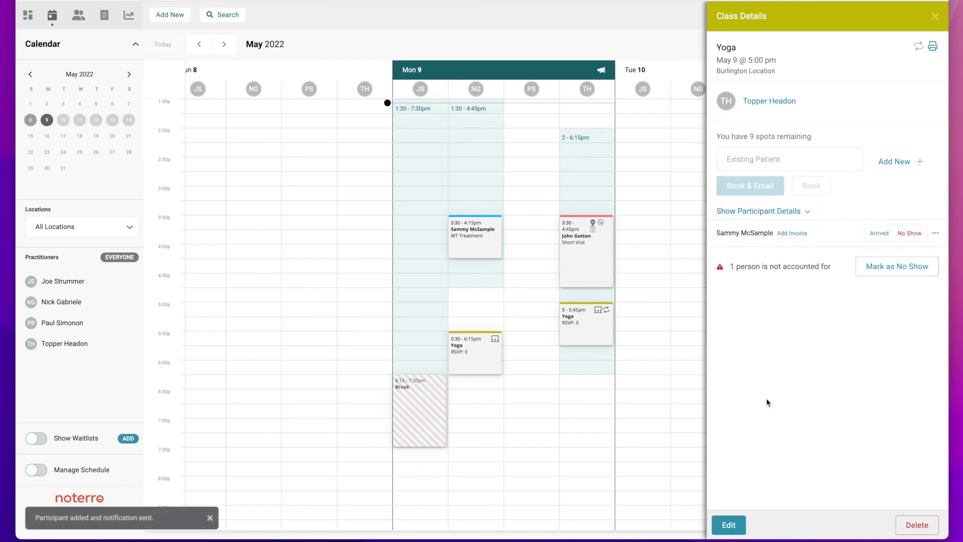
click(934, 16)
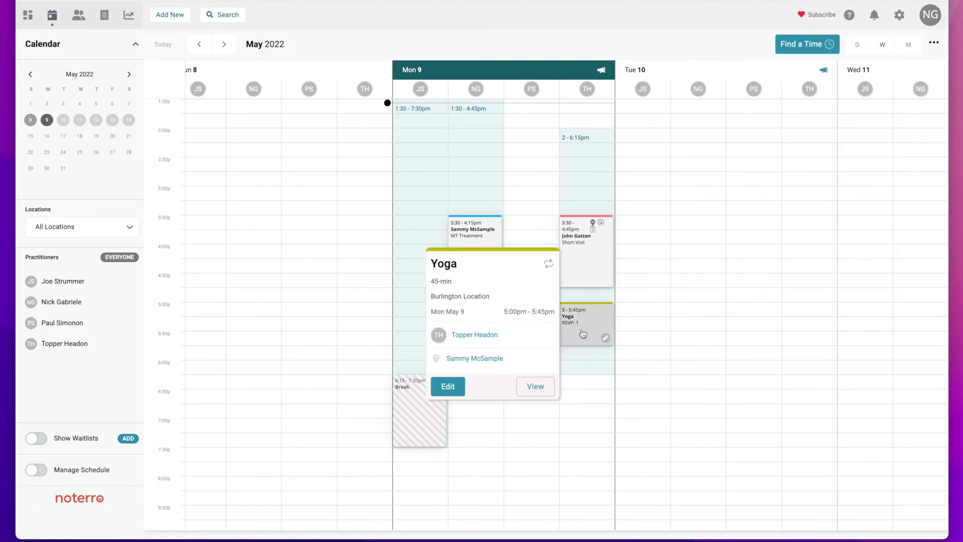